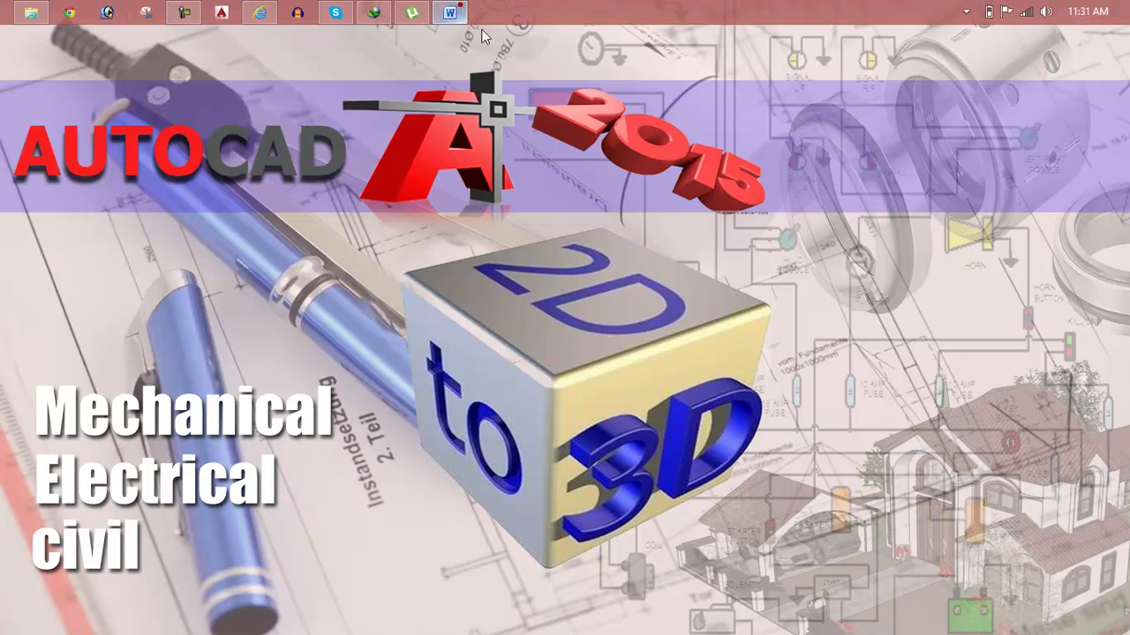
- Bring the Lesson 64 document up from the taskbar
click(451, 12)
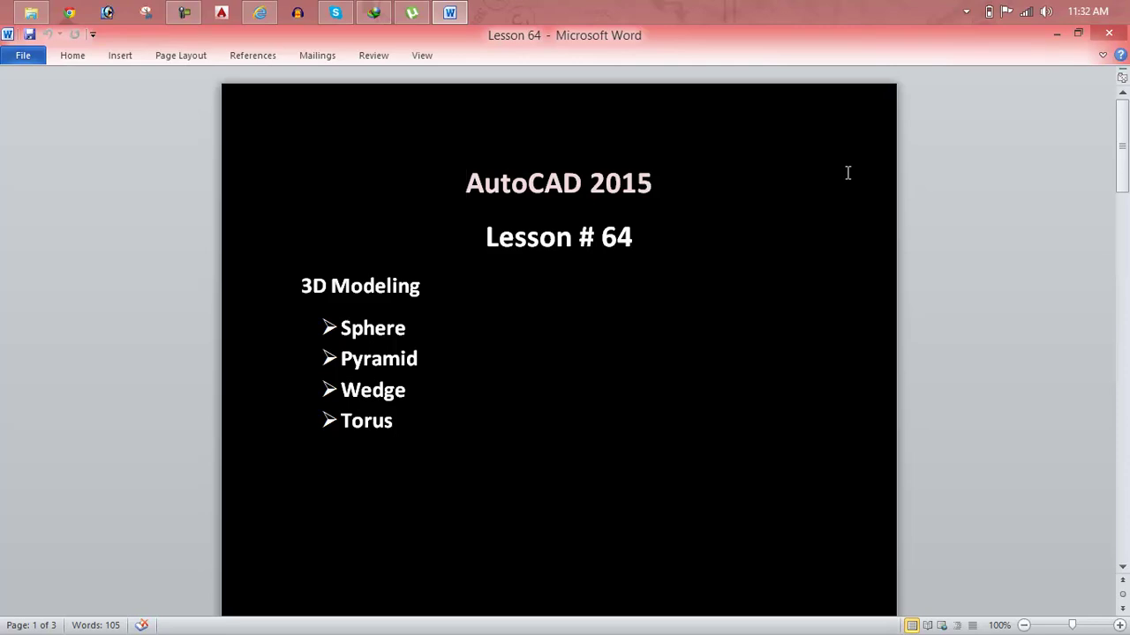
- Launch AutoCAD 2015 and minimize the Word document while it loads
click(221, 13)
click(1056, 34)
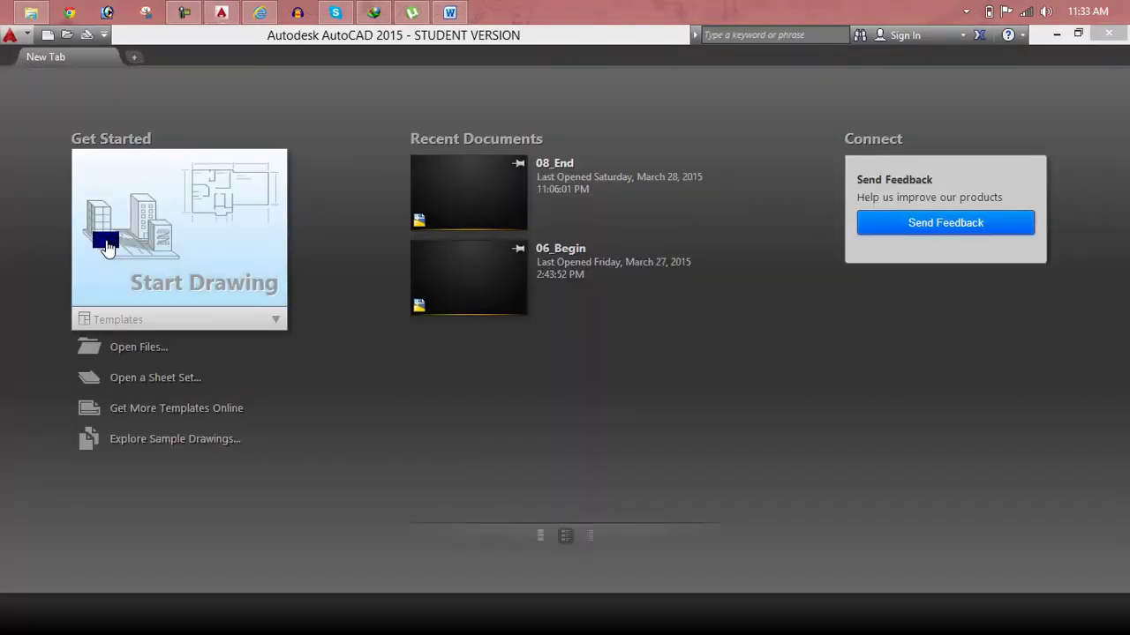
- Start a blank drawing, Drawing1, and set it to the SW Isometric view
click(106, 248)
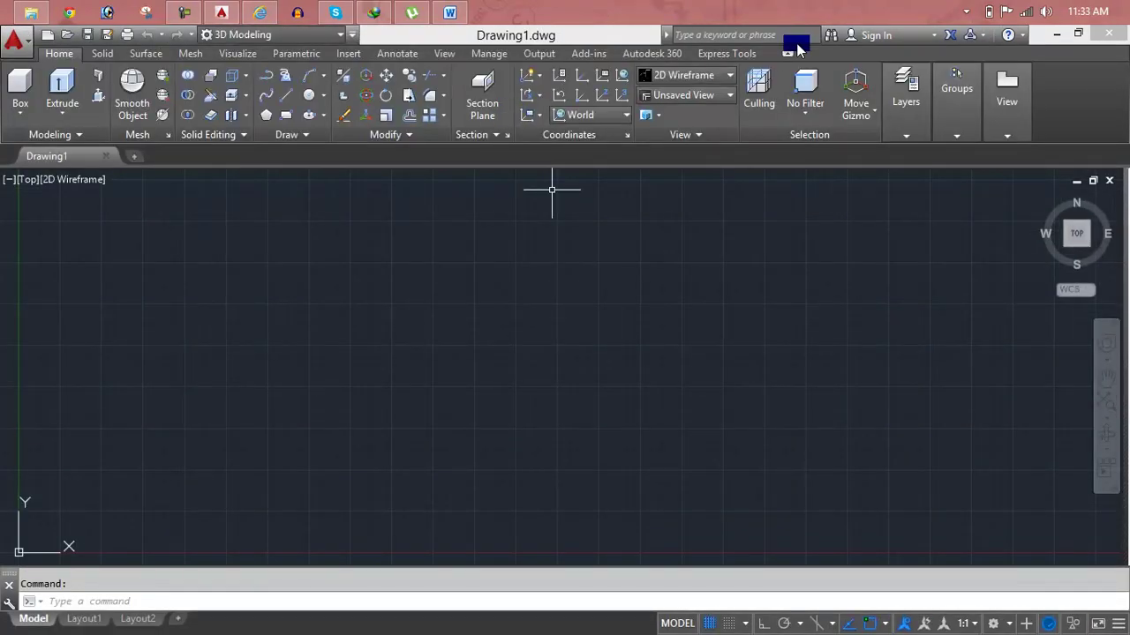
mouse_move(1076, 233)
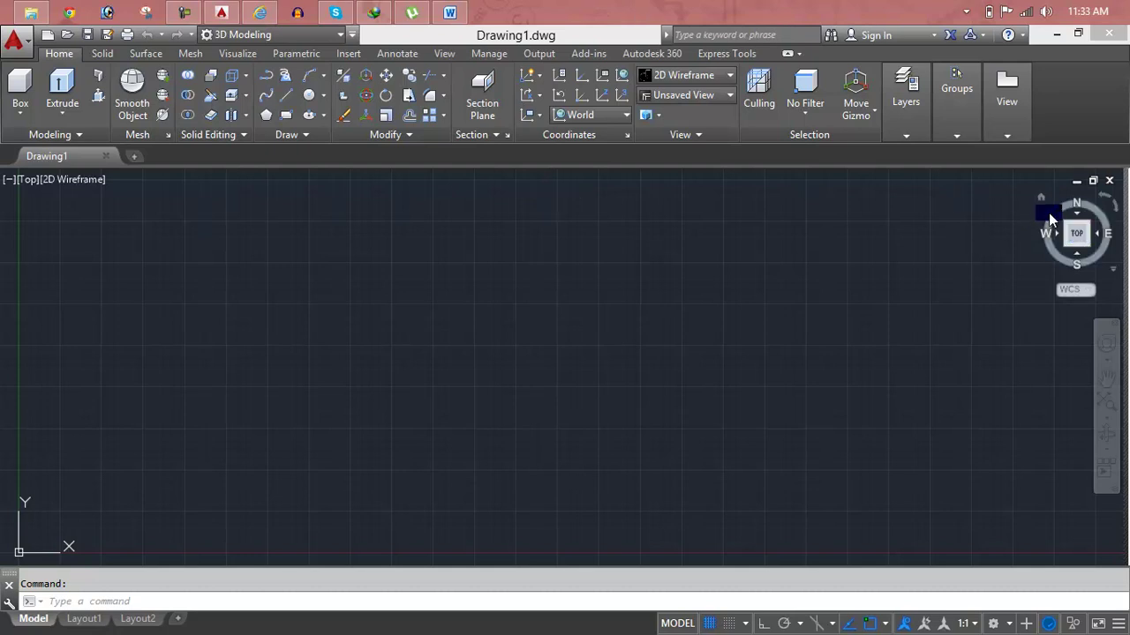
click(1042, 197)
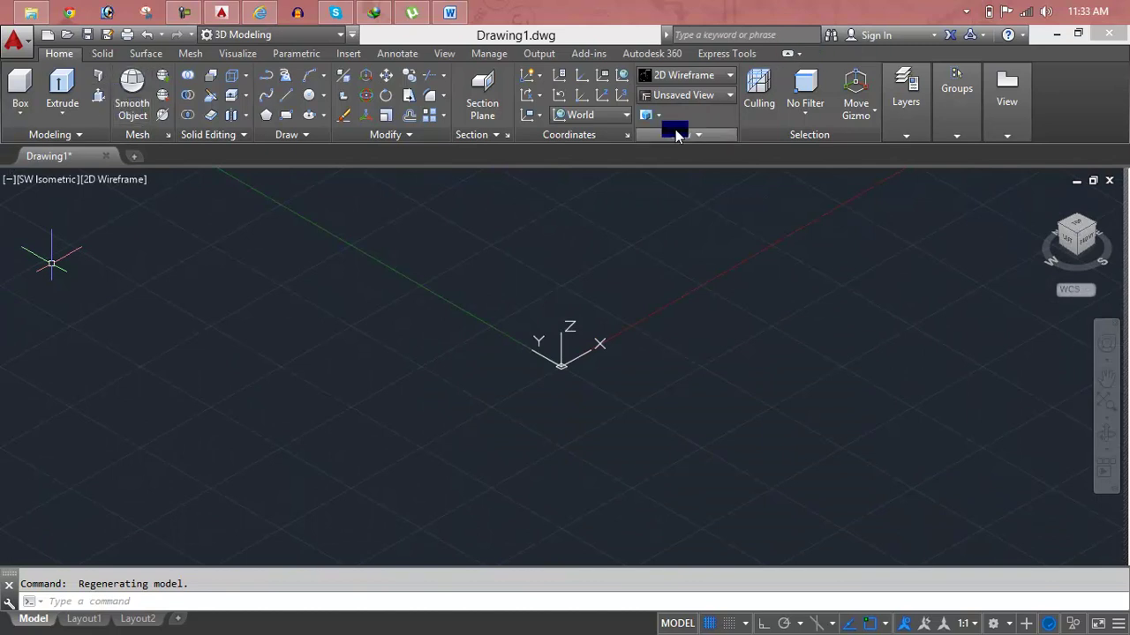
click(672, 92)
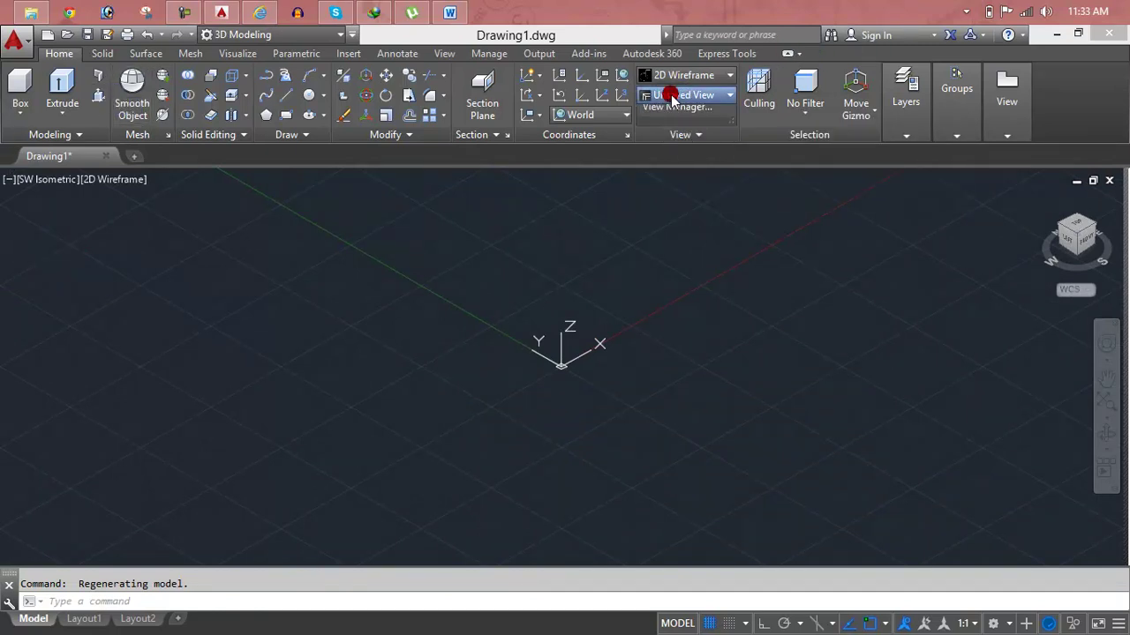
click(671, 95)
click(671, 80)
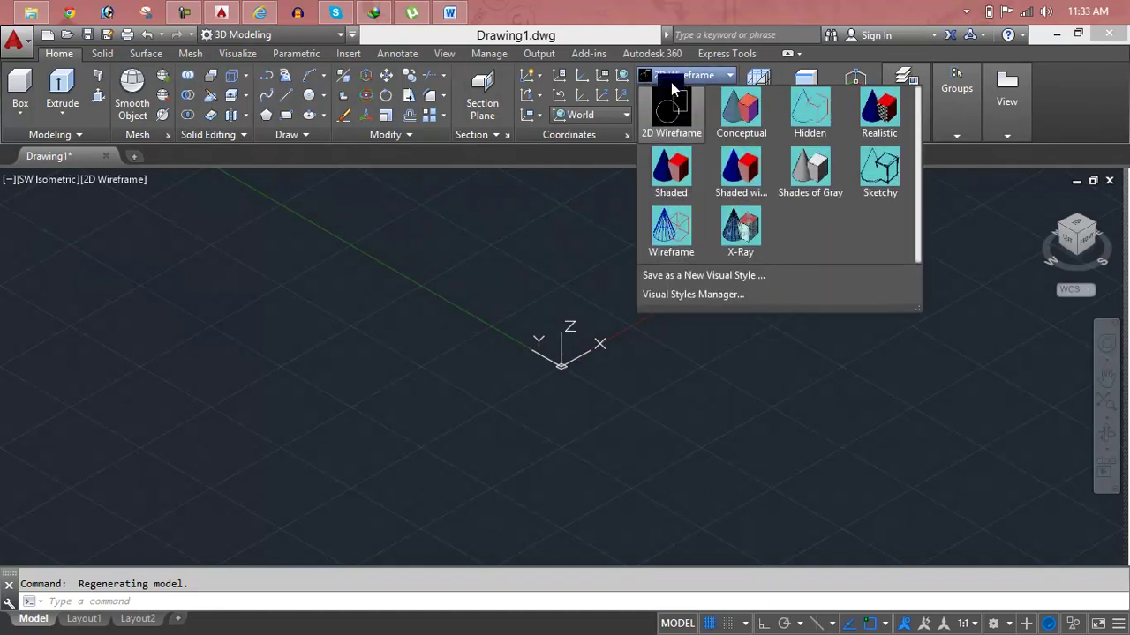
- Shade the view in Shades of Gray and stop displaying the UCS icon at the origin
click(801, 183)
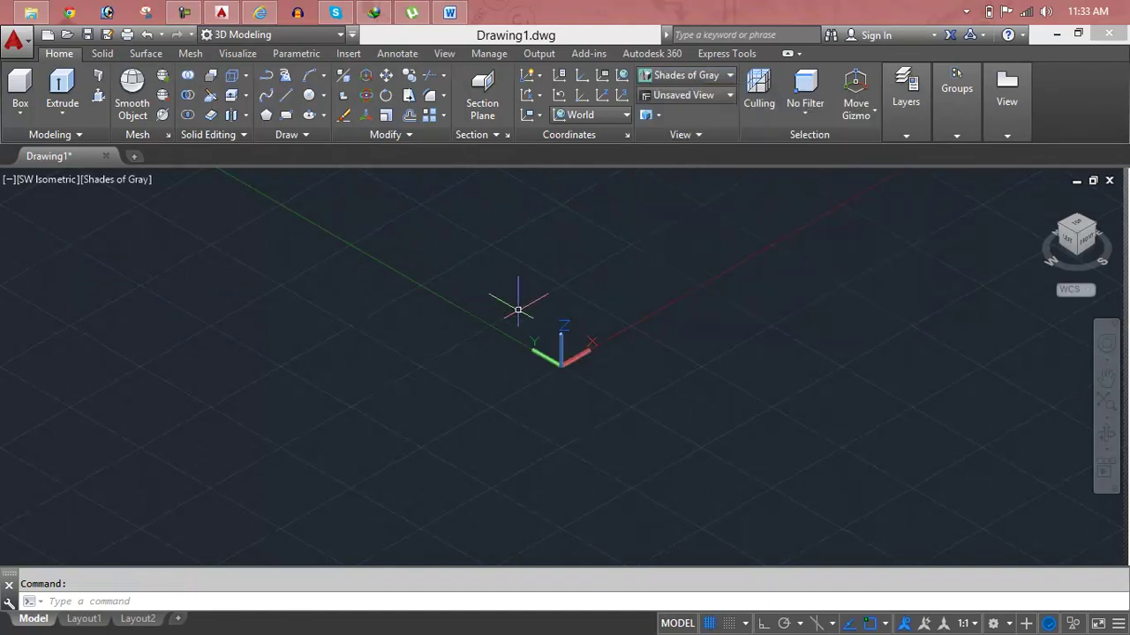
key(Escape)
text(uc)
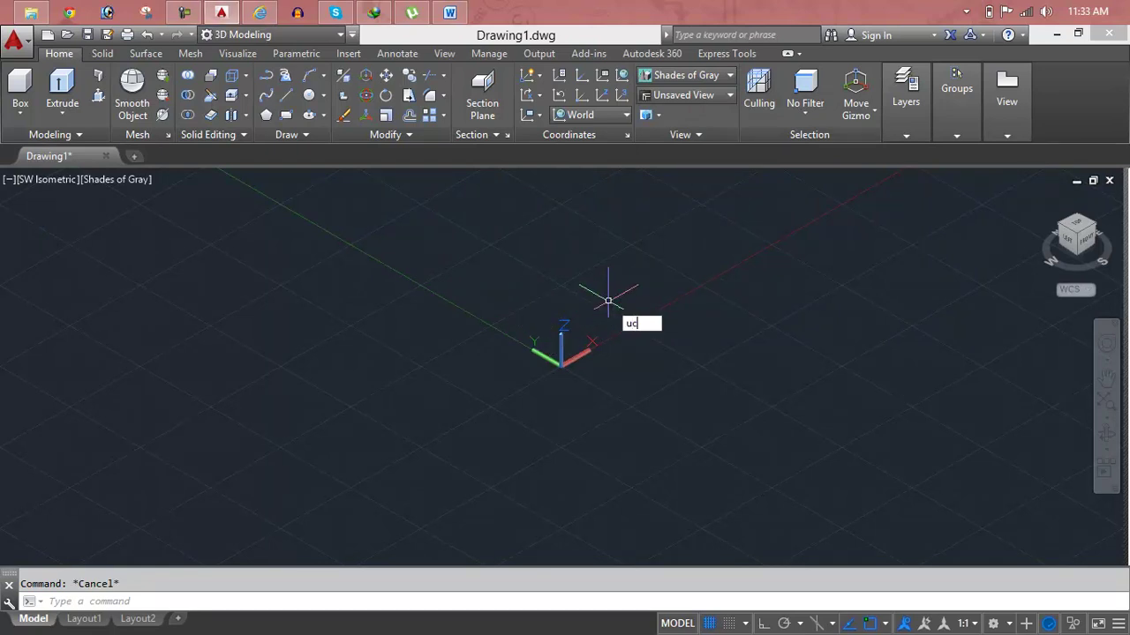
key(Return)
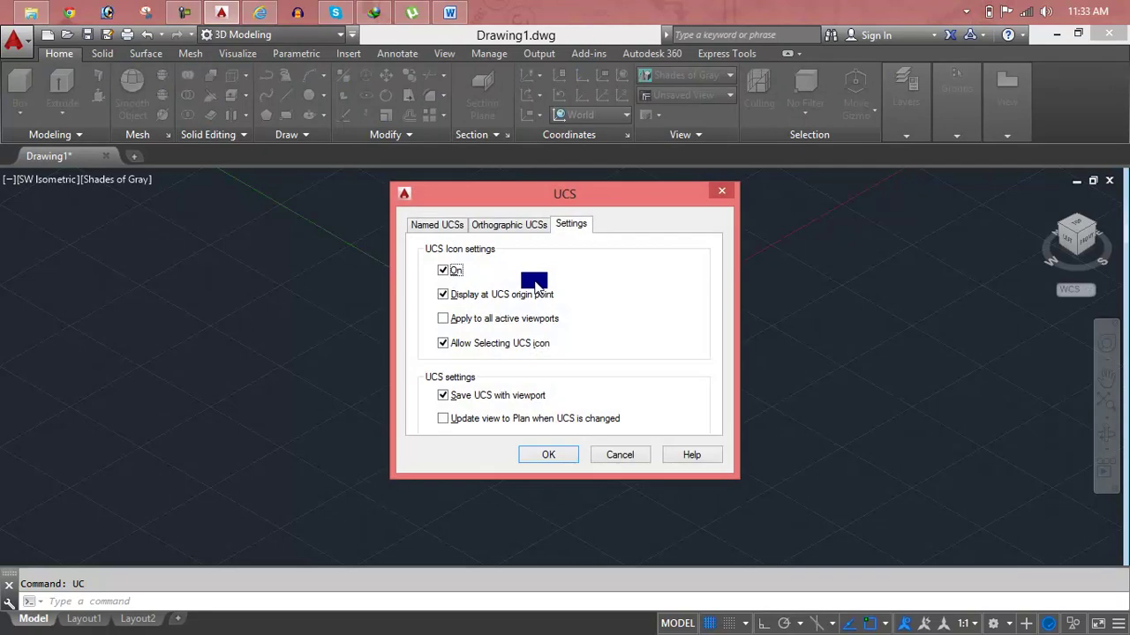
click(537, 296)
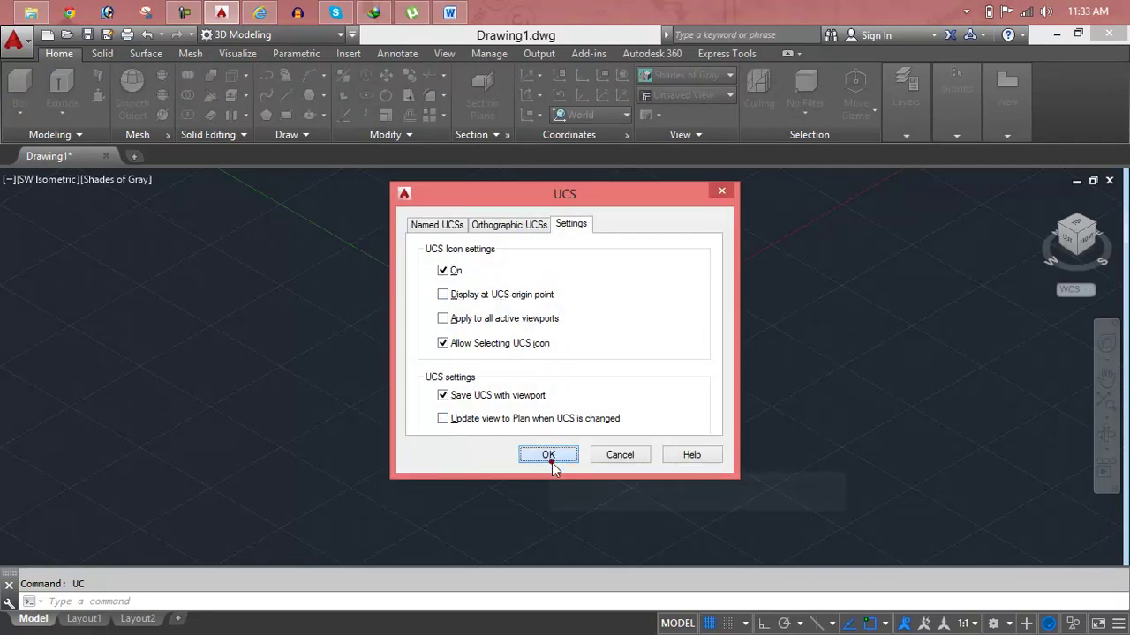
click(548, 455)
key(Escape)
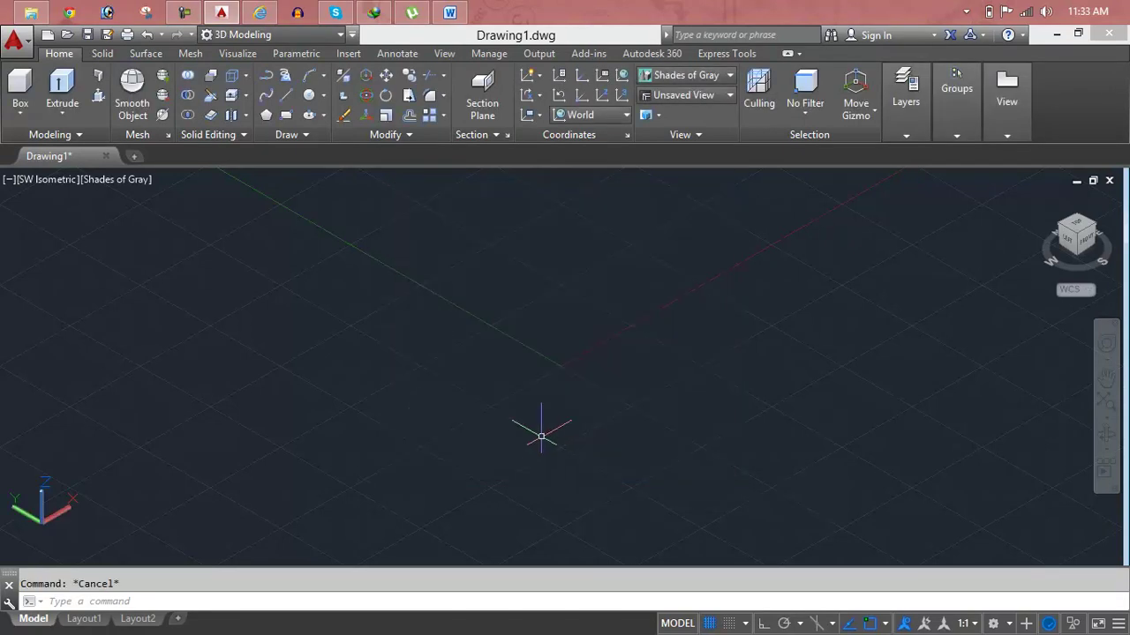
click(16, 110)
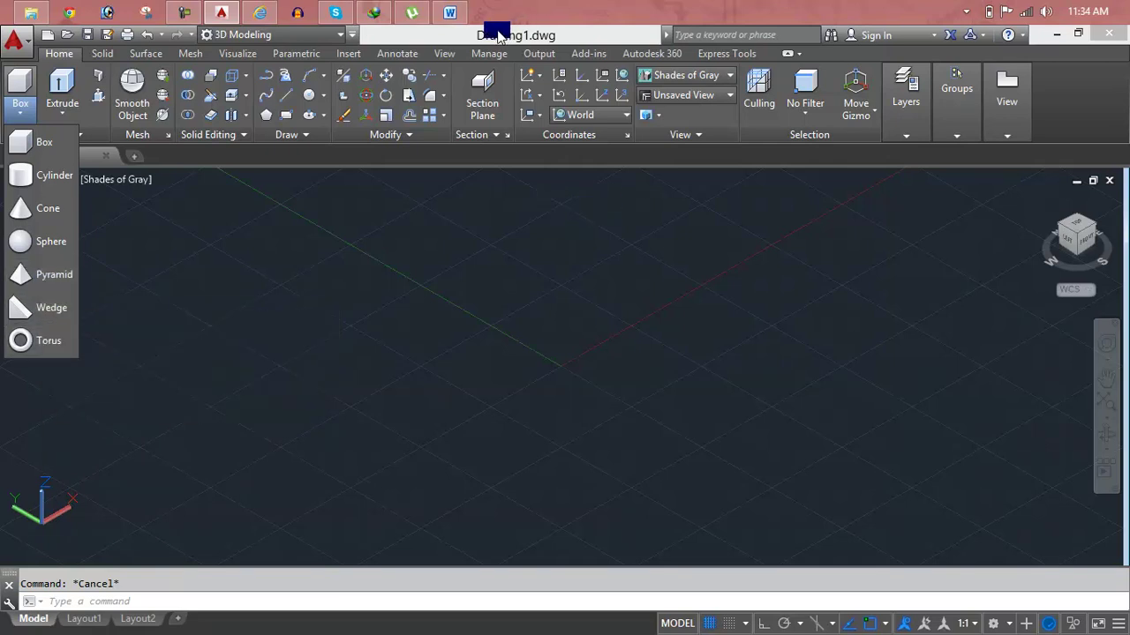
click(165, 38)
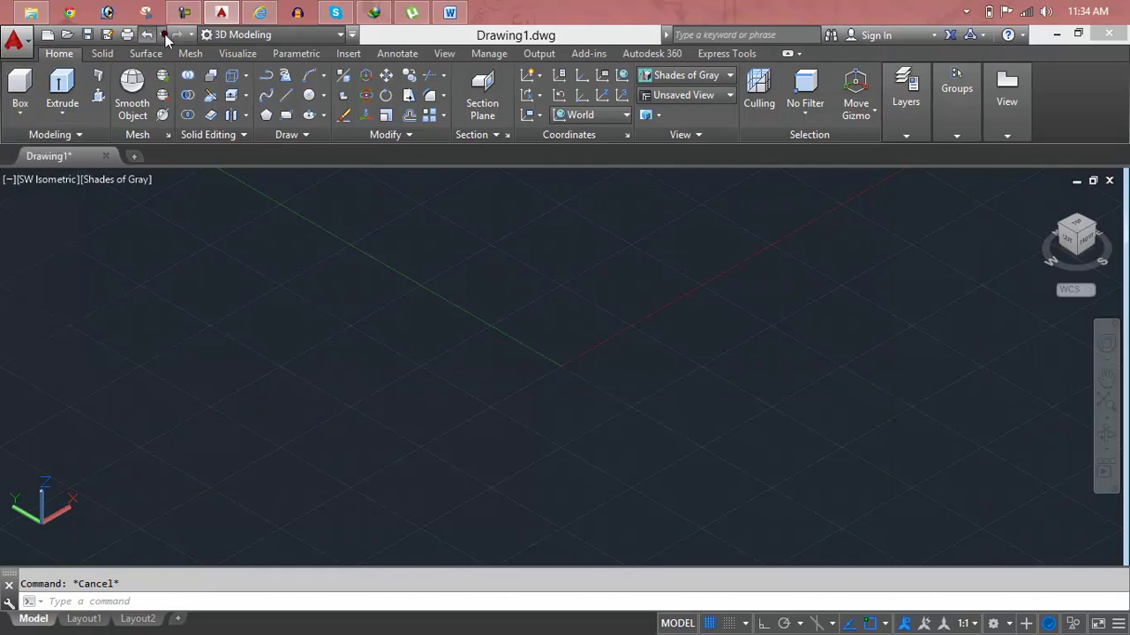
right_click(165, 37)
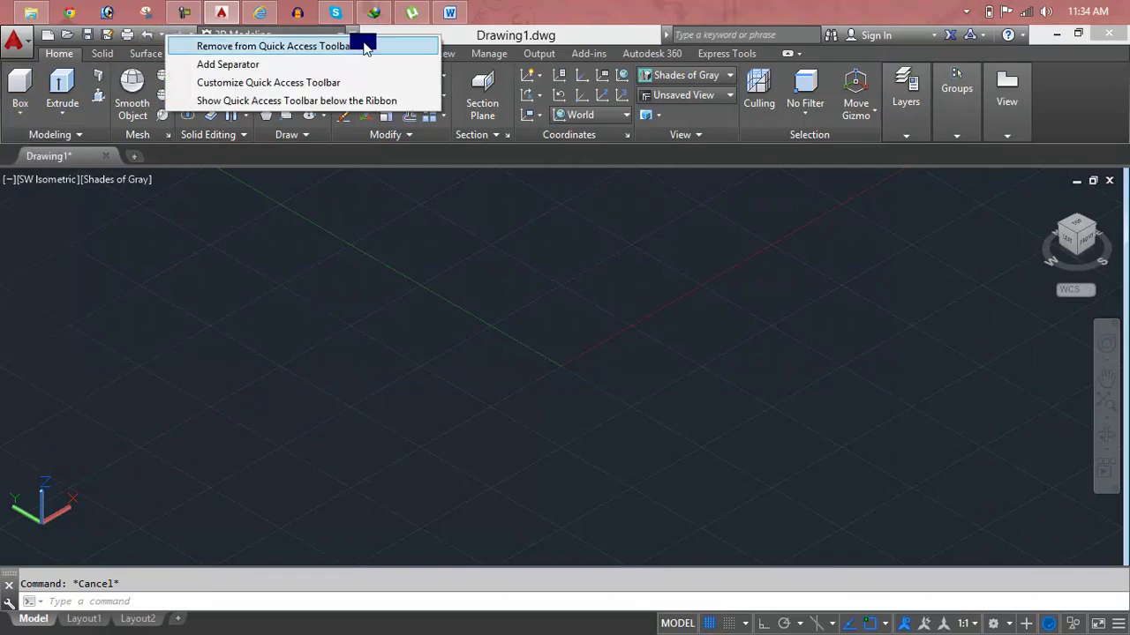
click(394, 30)
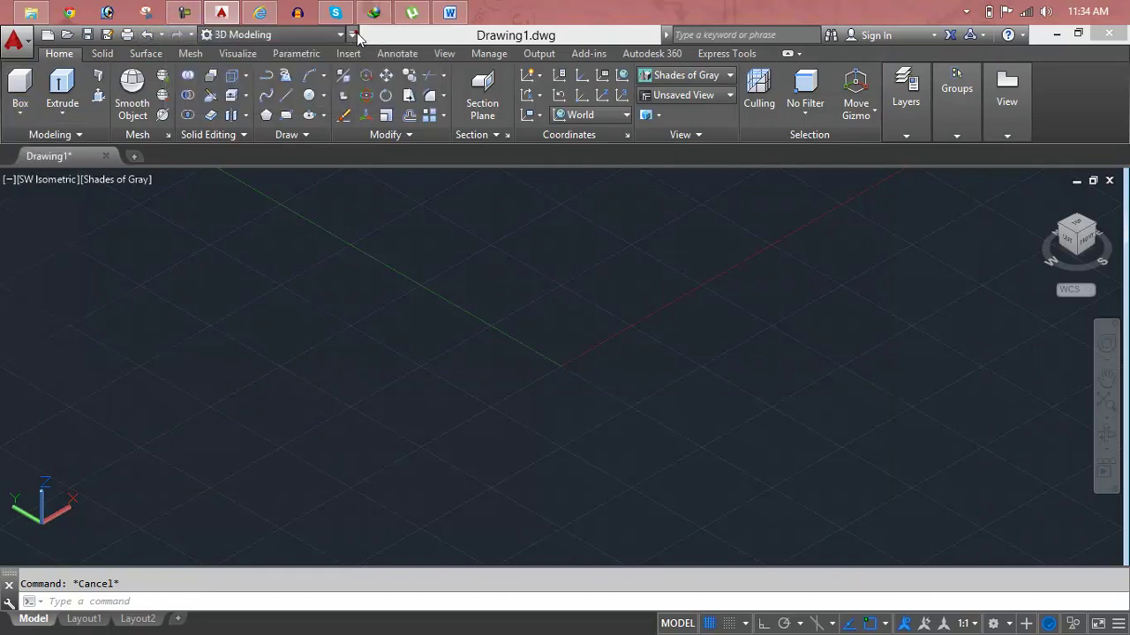
click(351, 34)
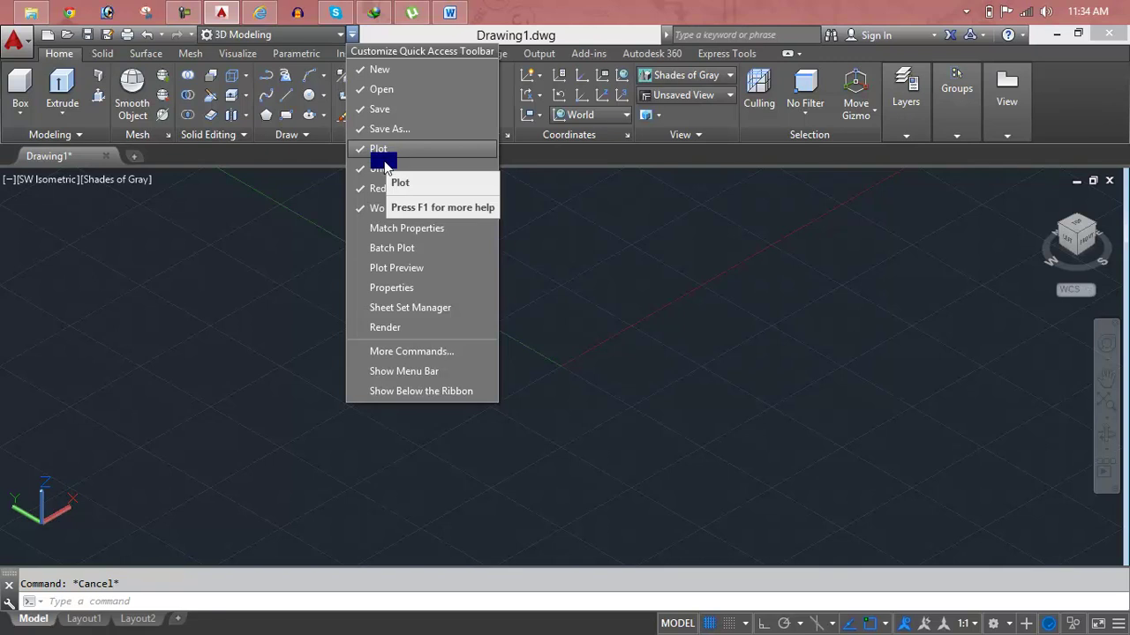
click(385, 371)
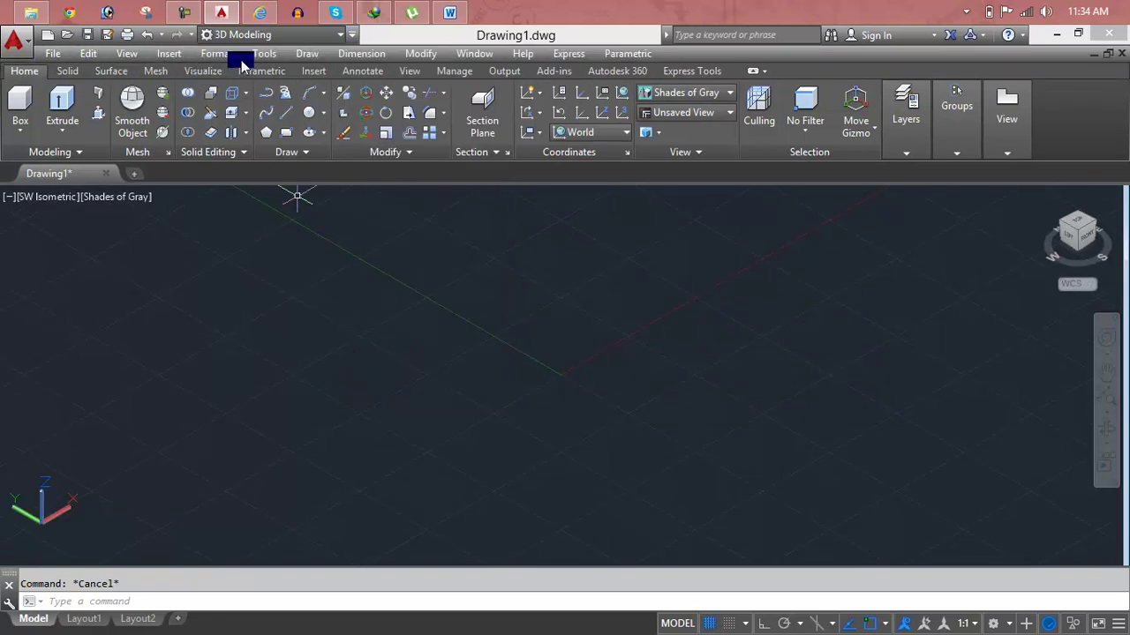
click(309, 54)
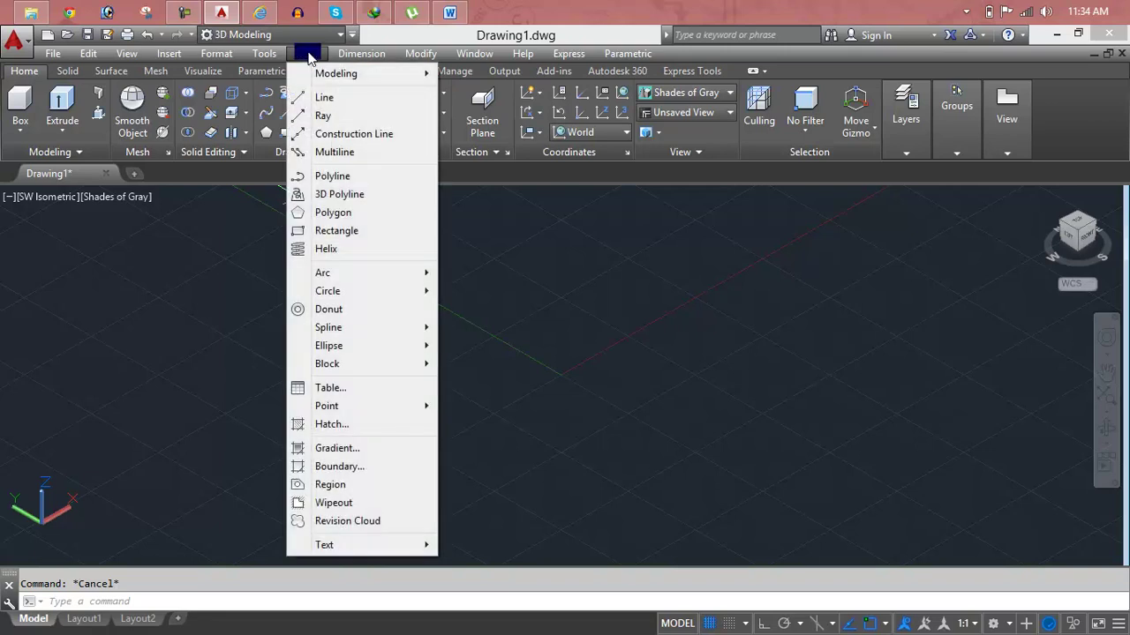
mouse_move(420, 54)
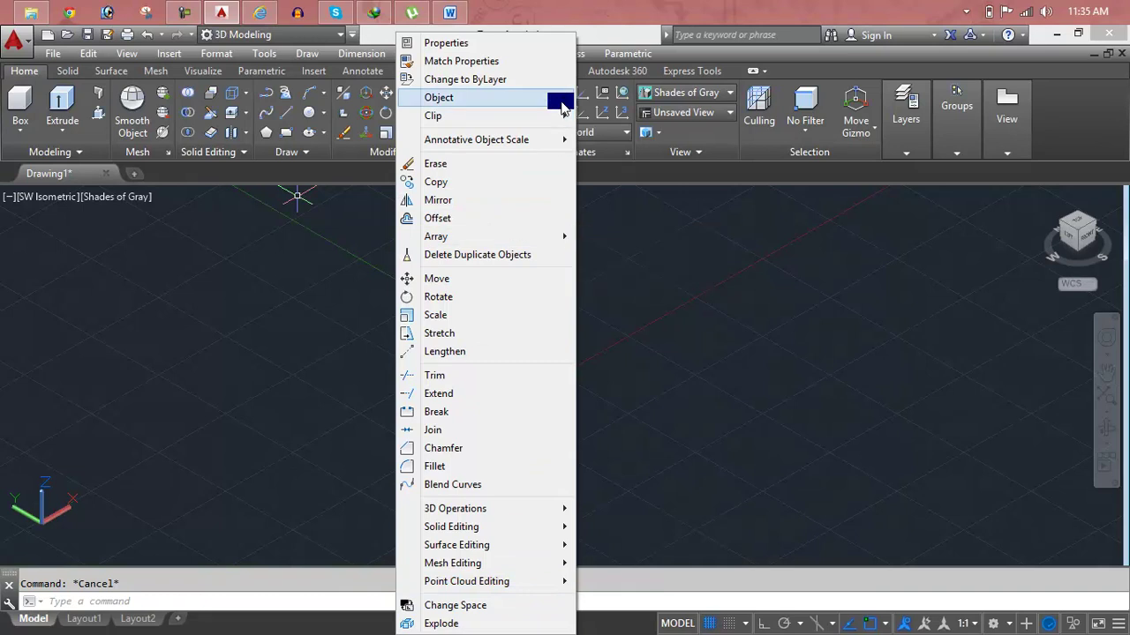
click(328, 529)
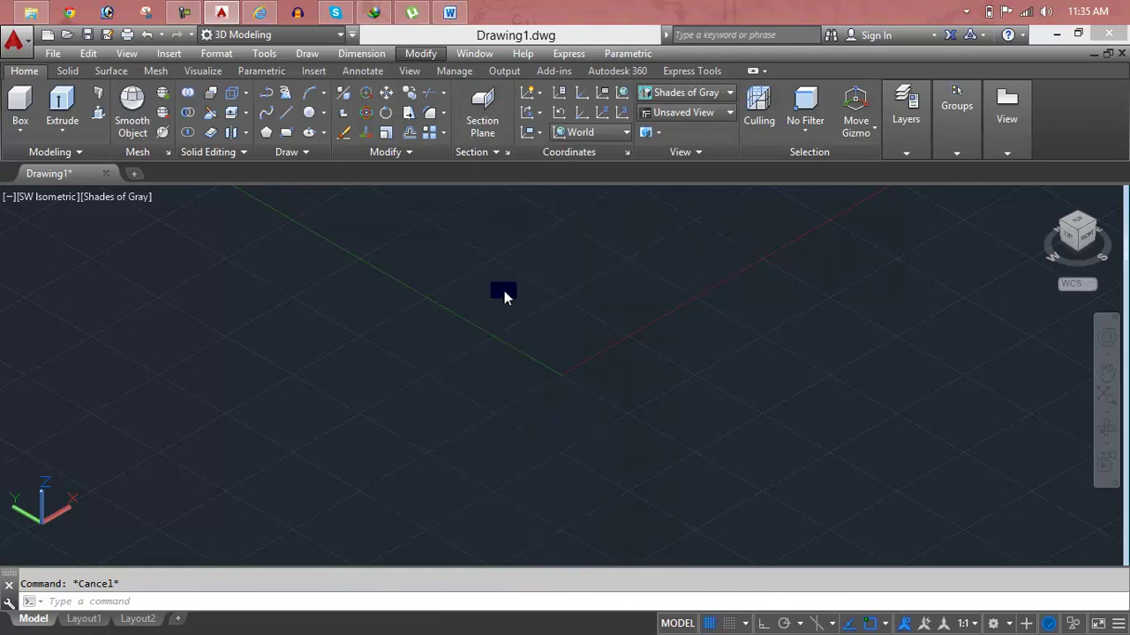
right_click(443, 53)
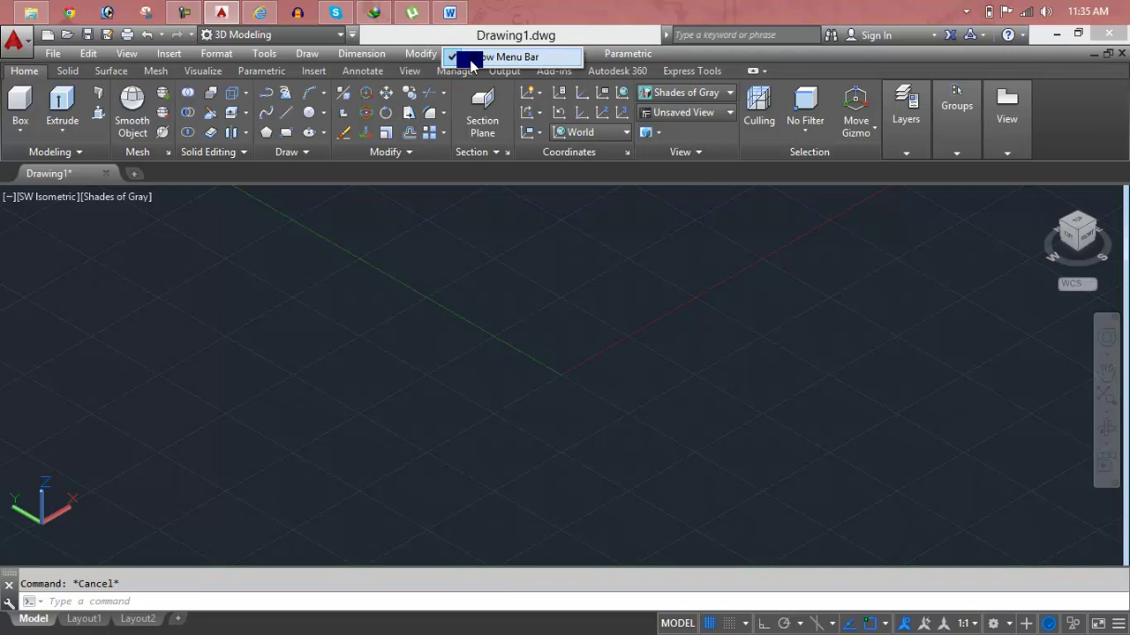
click(477, 57)
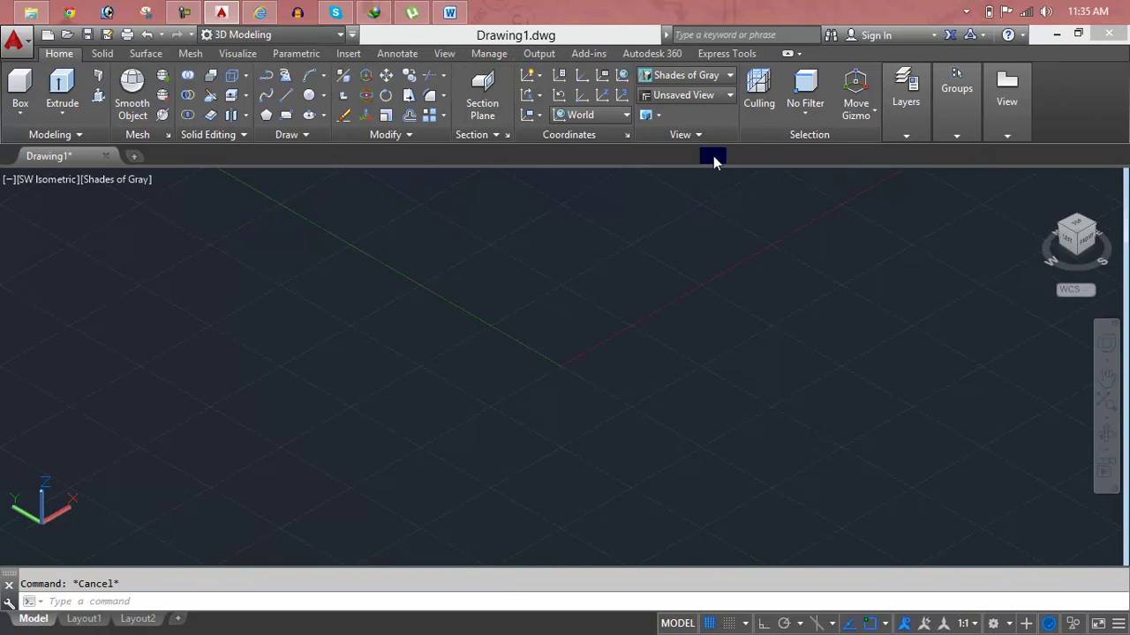
- Begin a sphere centred near the middle of the view and enter a radius value
click(20, 106)
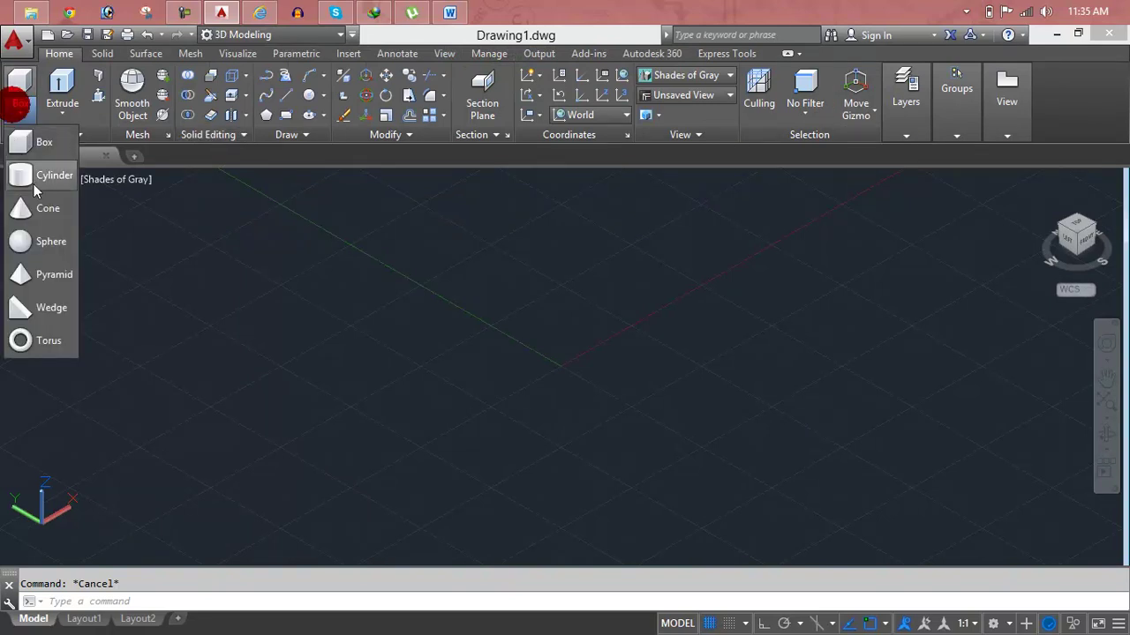
click(42, 243)
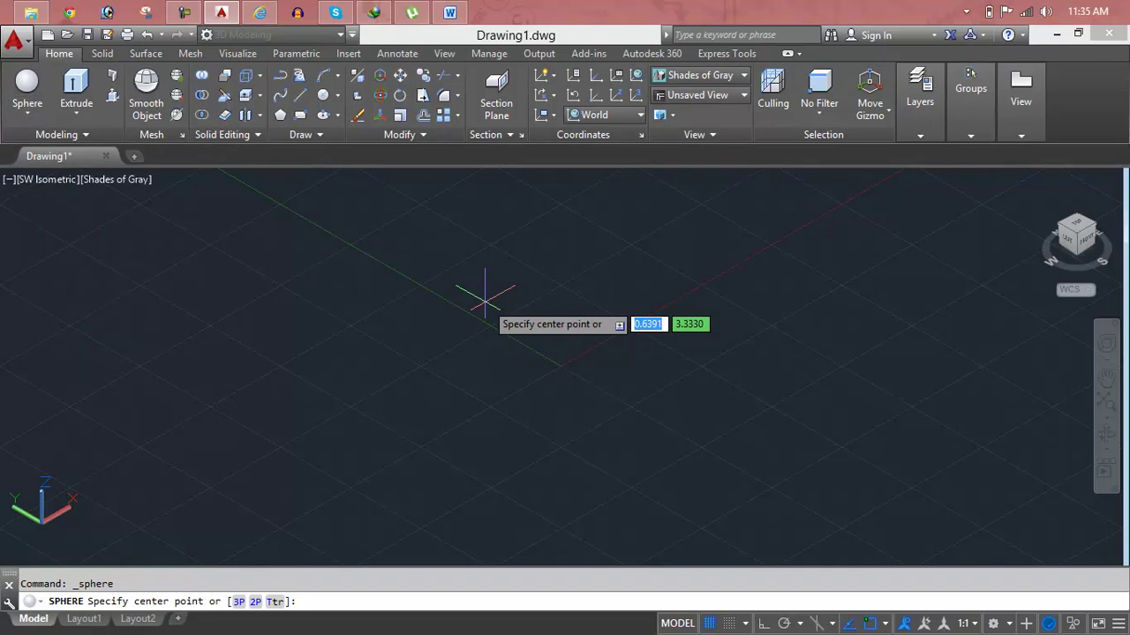
click(489, 405)
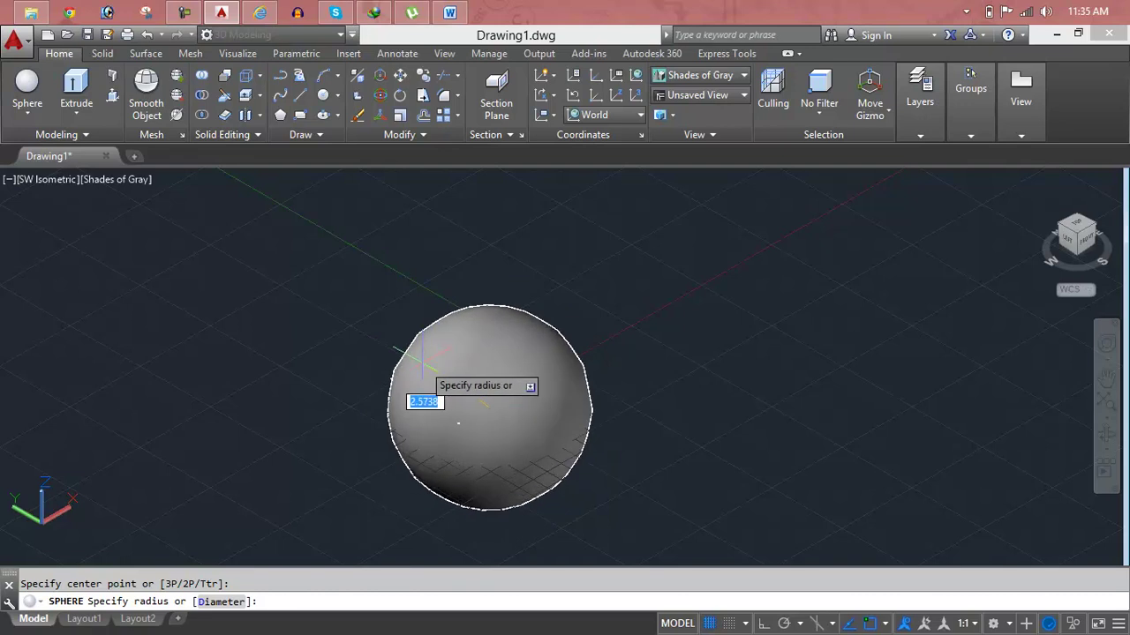
text(10')
key(Return)
- Cancel the sphere and set length units to Engineering with 0'-0" precision
key(BackSpace)
key(Escape)
text(un)
key(Return)
click(541, 222)
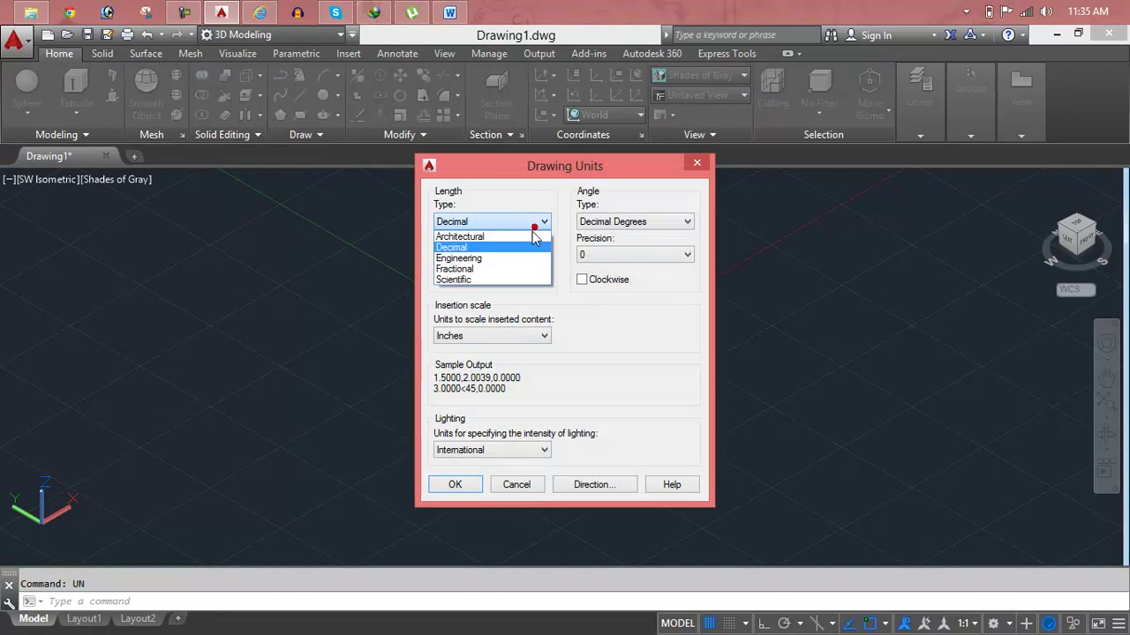
click(521, 259)
click(522, 257)
click(499, 265)
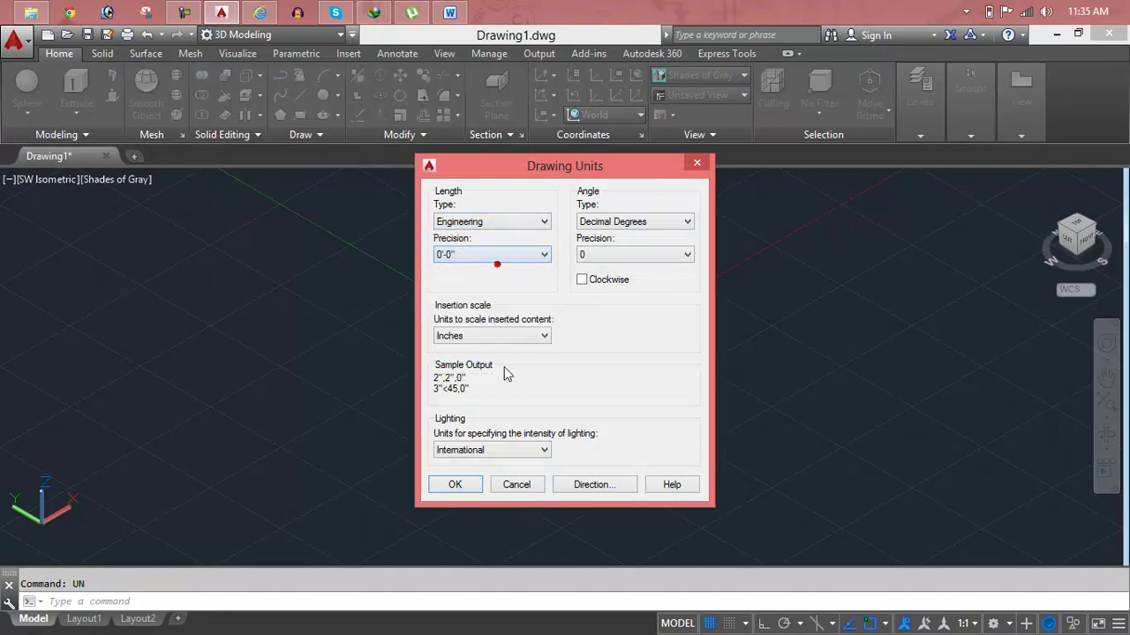
click(464, 486)
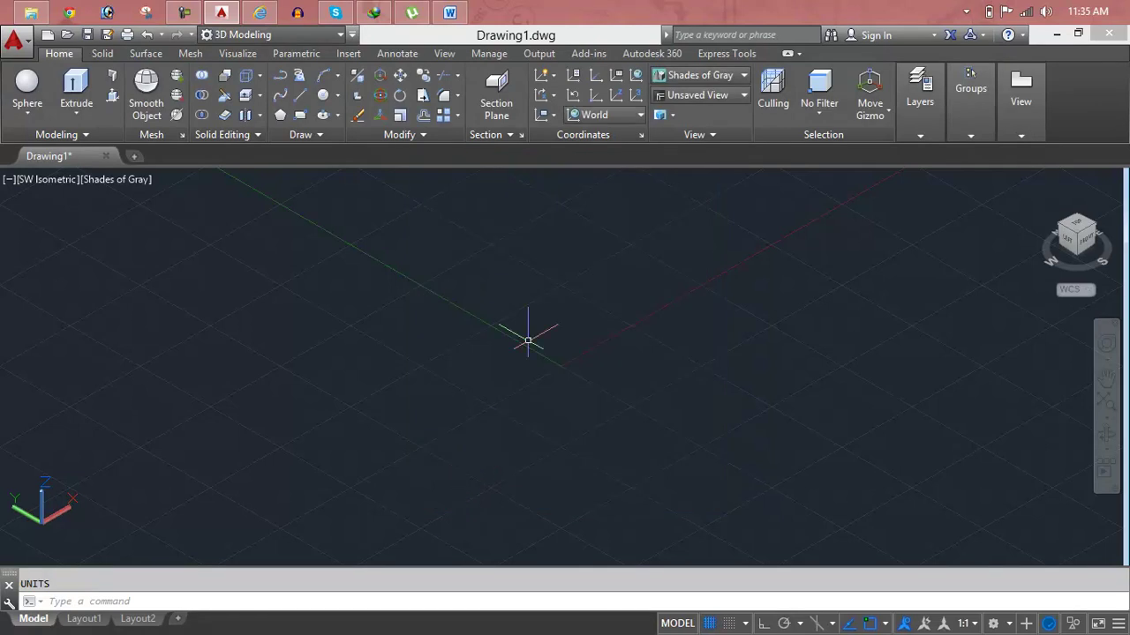
key(Escape)
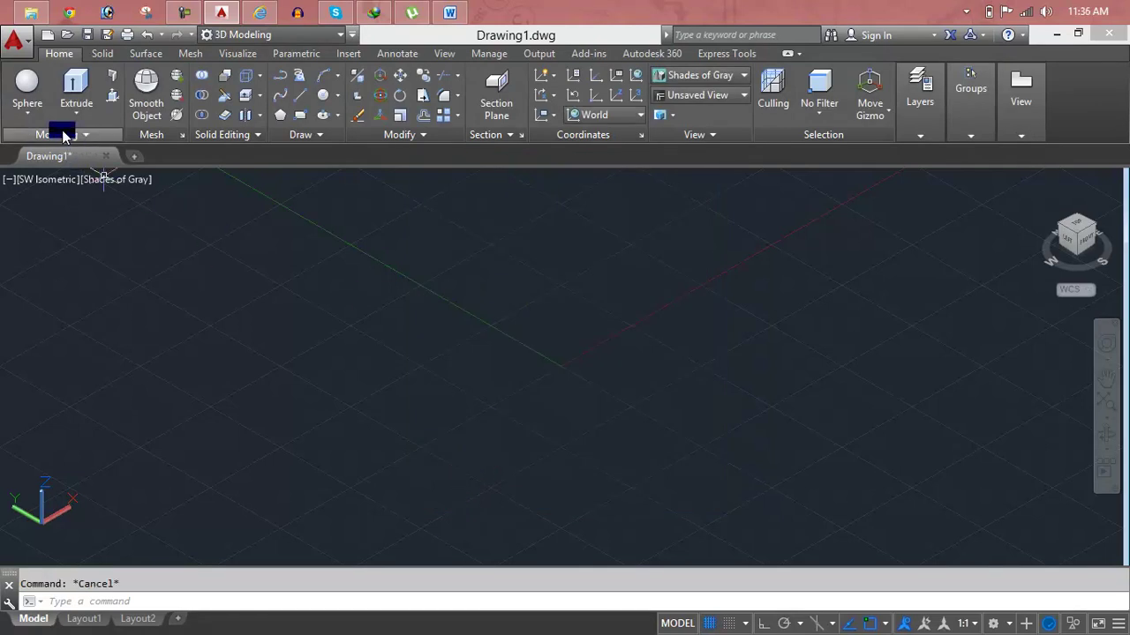
- Create a sphere of 10' radius near the drawing centre and pan it left
click(27, 84)
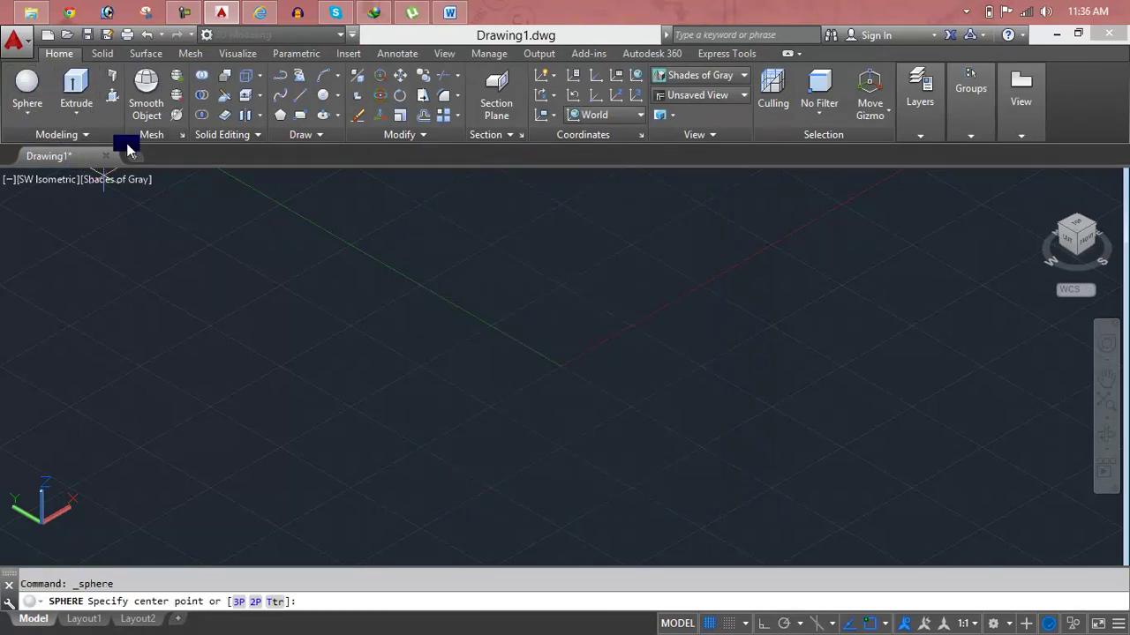
click(506, 366)
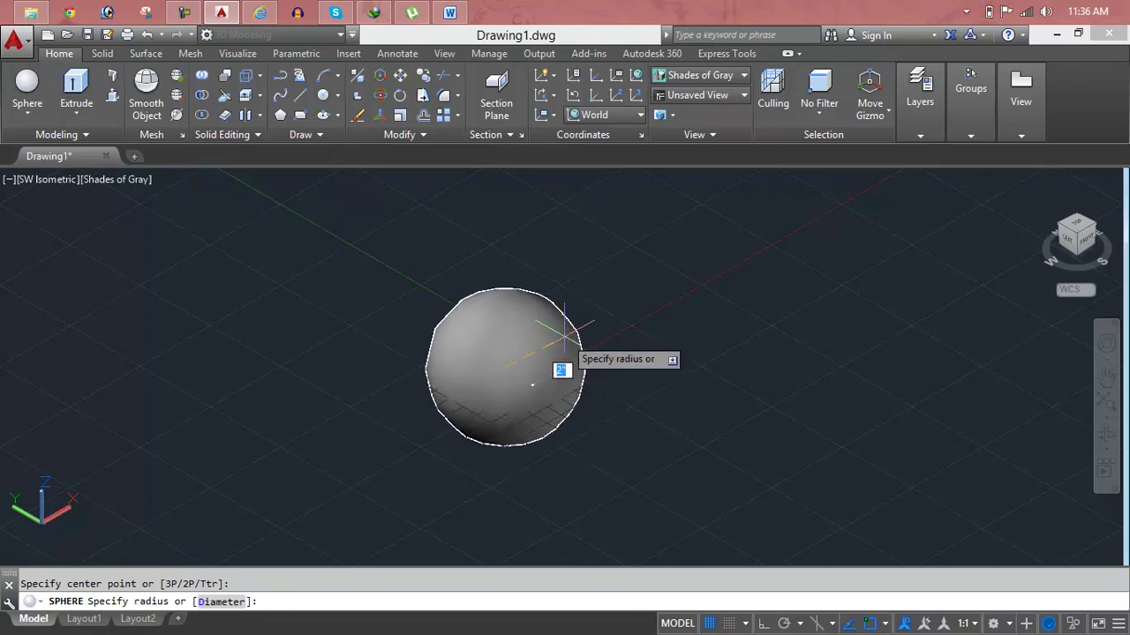
text(10)
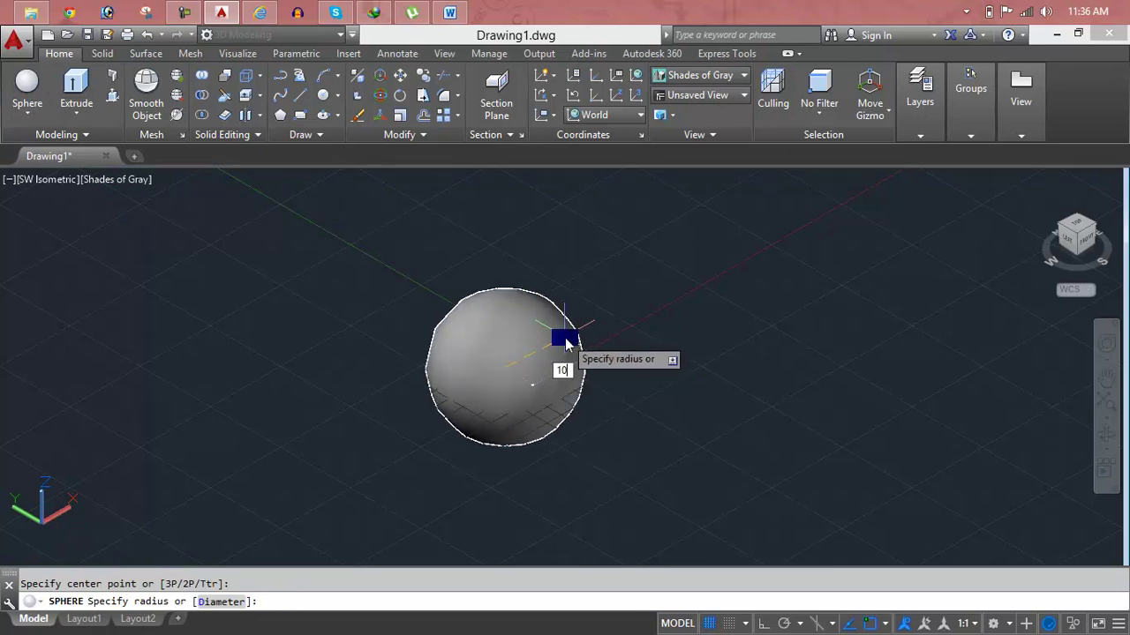
key(Return)
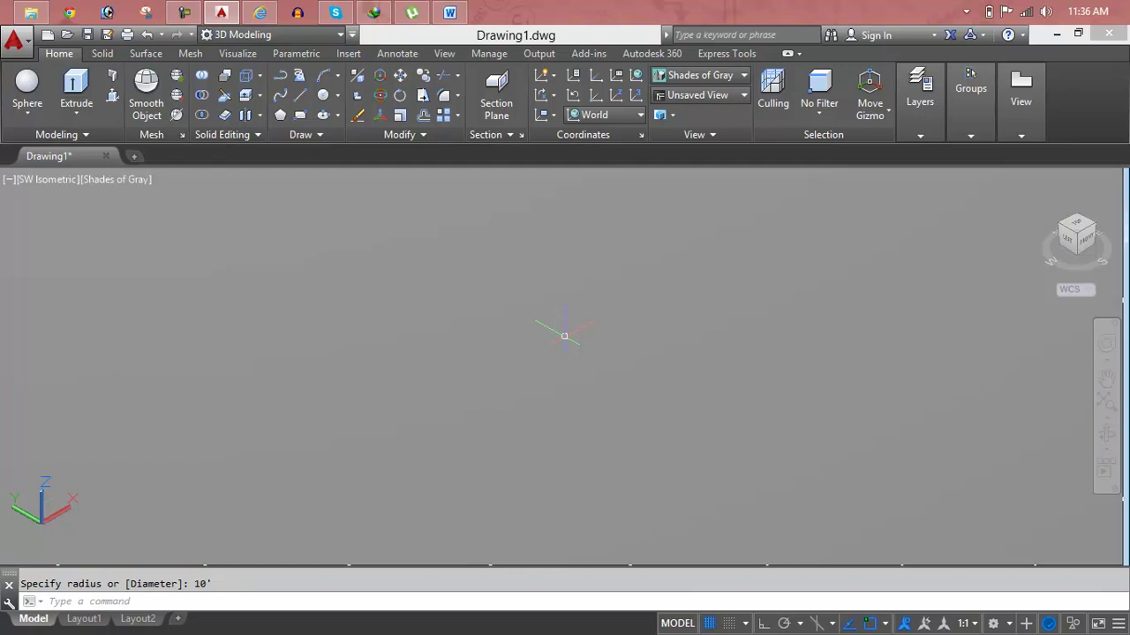
scroll(564, 335, down, 5)
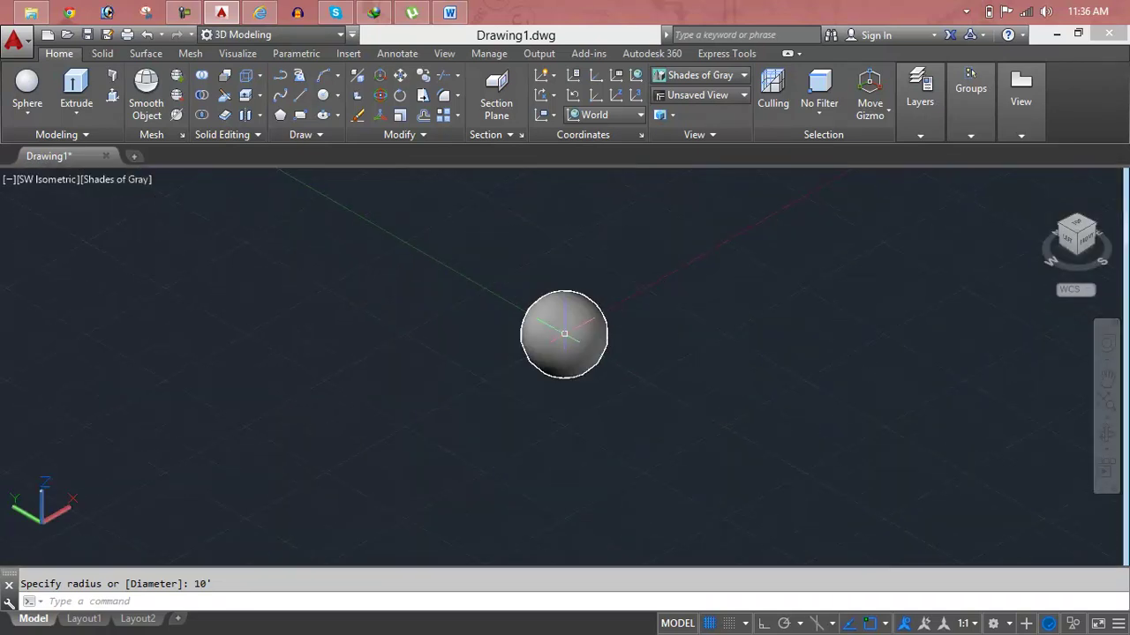
middle_drag(564, 335, 338, 319)
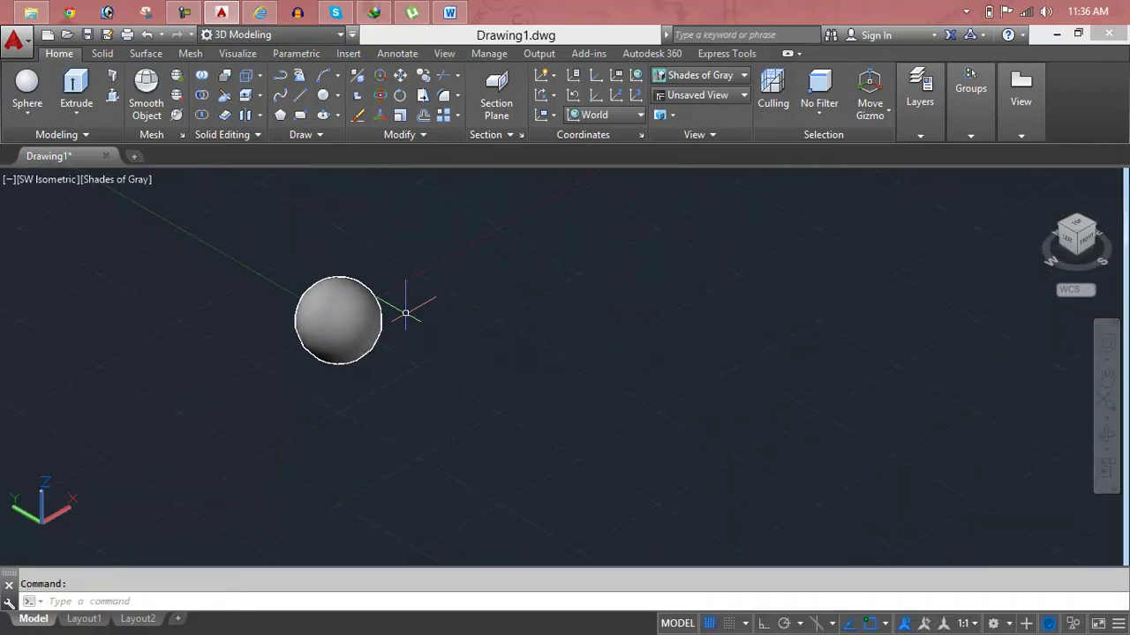
key(Escape)
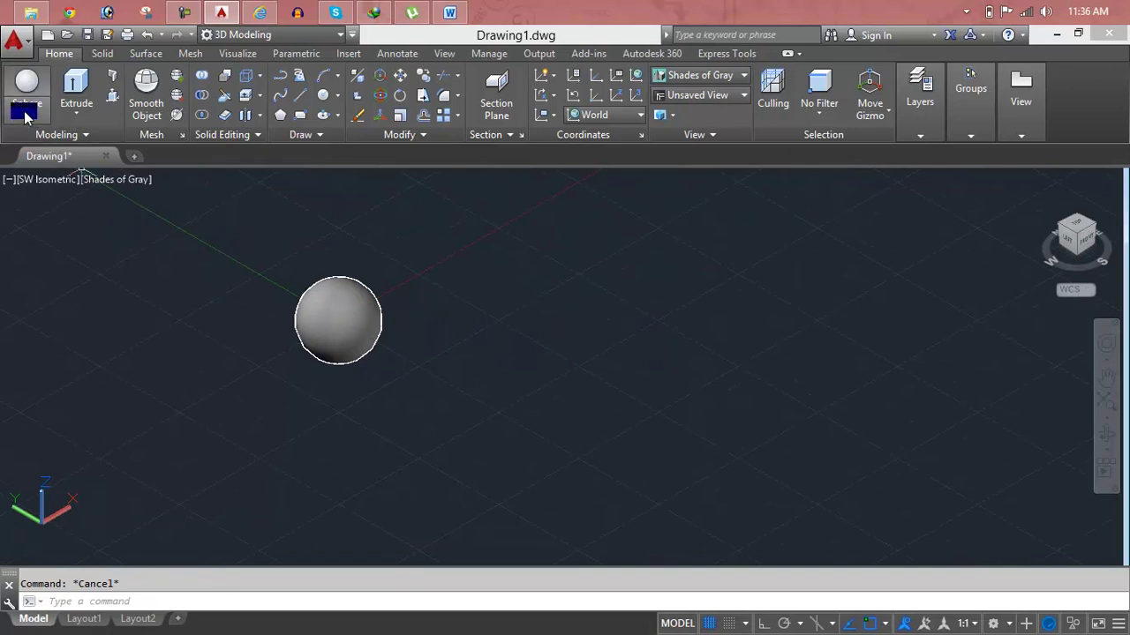
- Add a second sphere right of the first with a 10' diameter
click(24, 111)
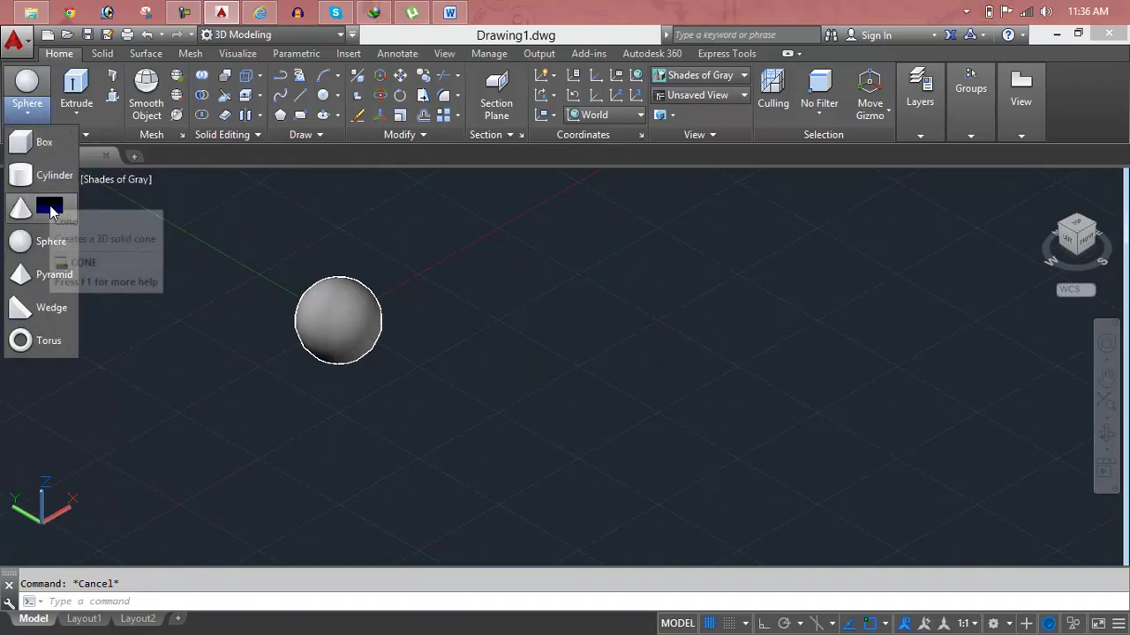
click(53, 245)
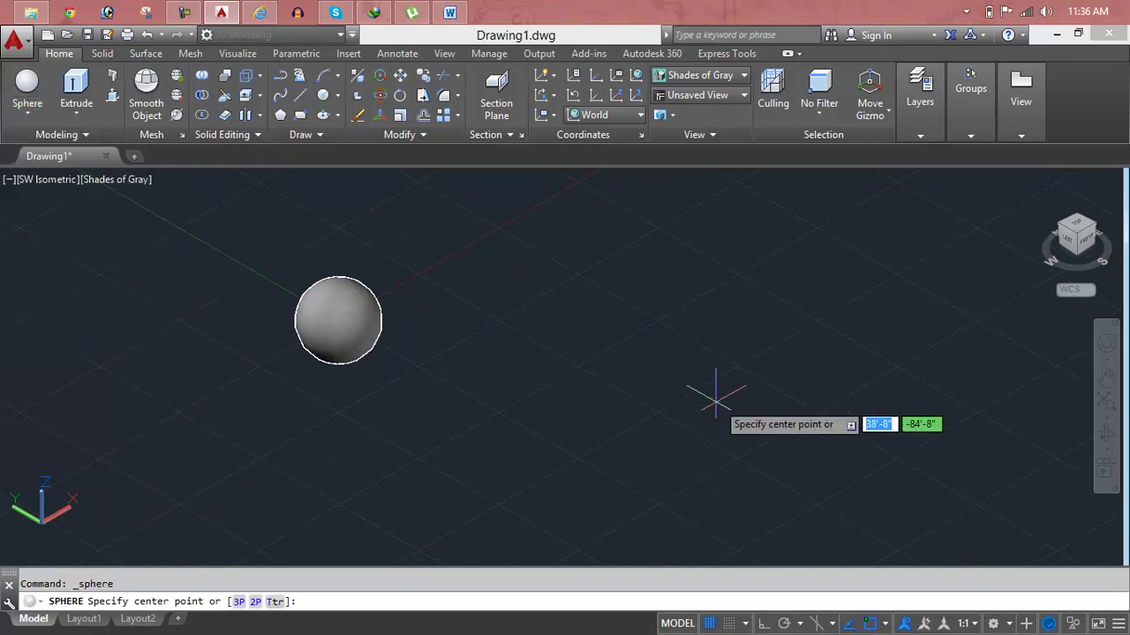
click(484, 360)
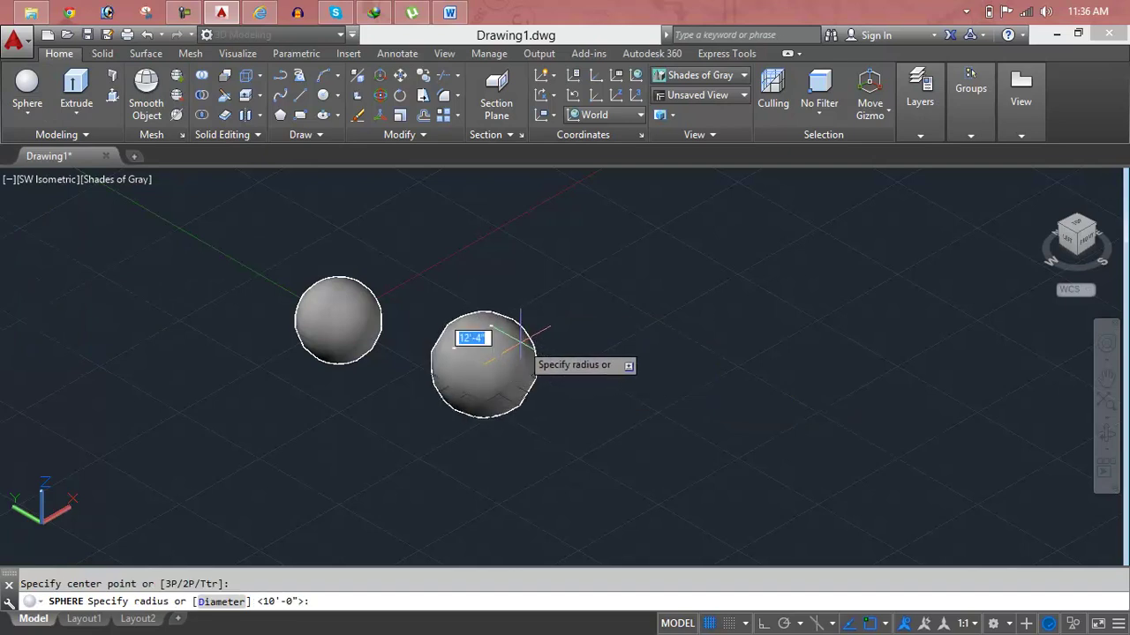
text(d)
key(Return)
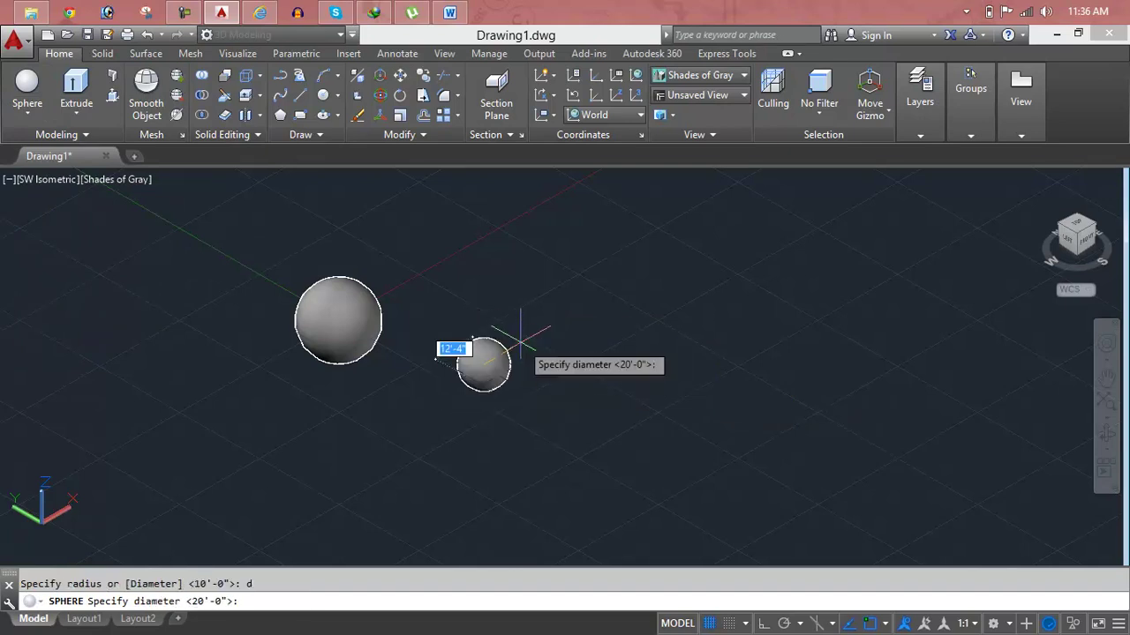
text(10)
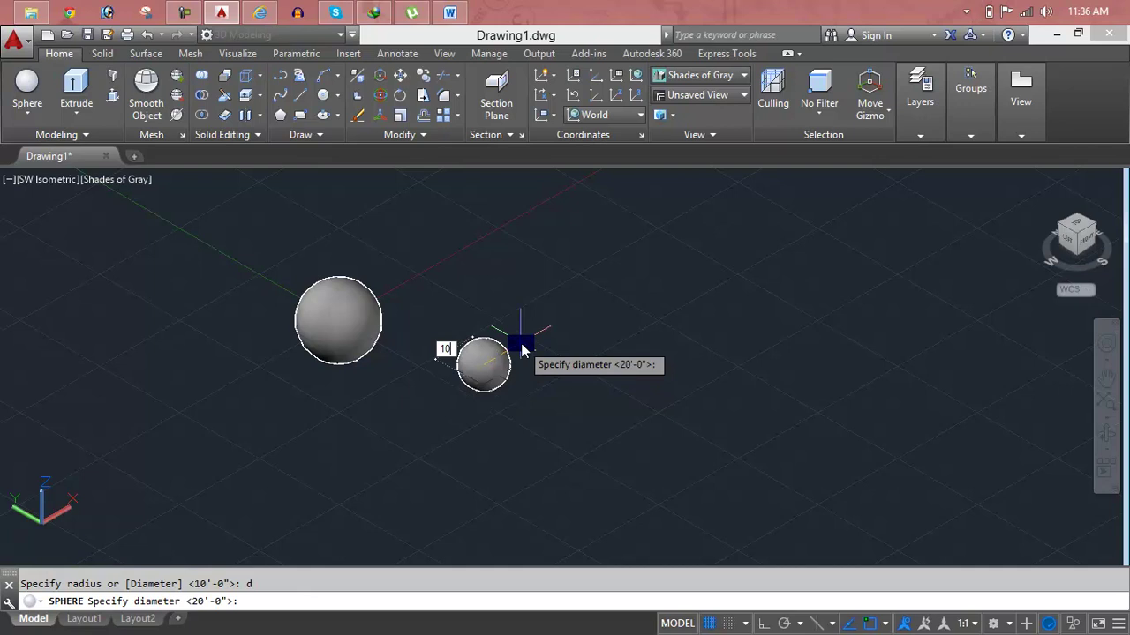
key(Return)
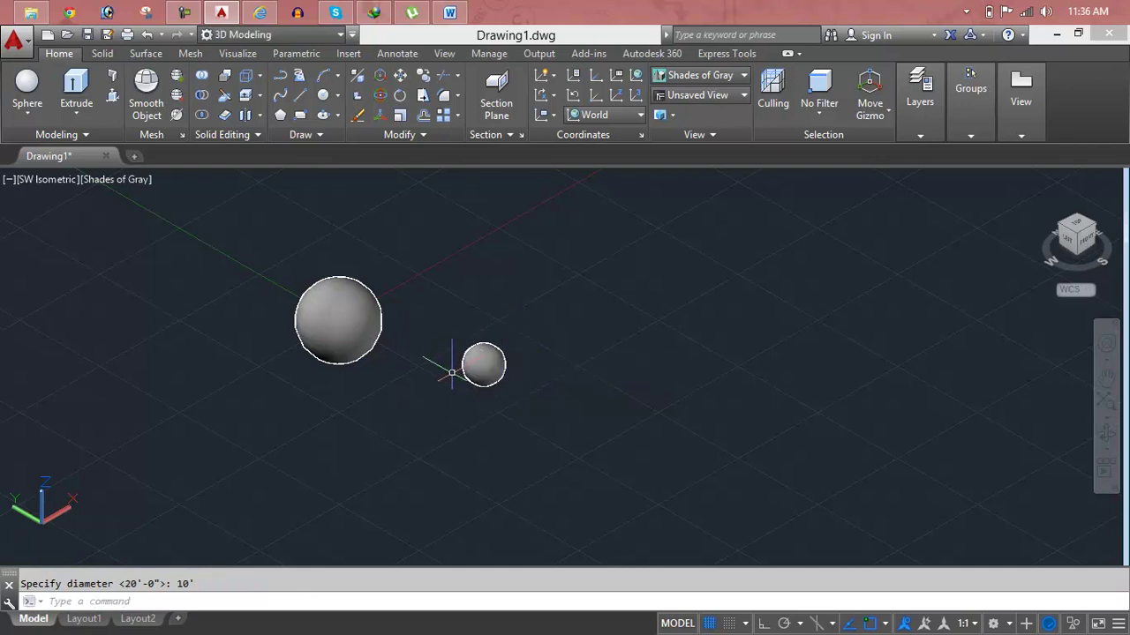
scroll(361, 325, up, 5)
scroll(354, 320, up, 1)
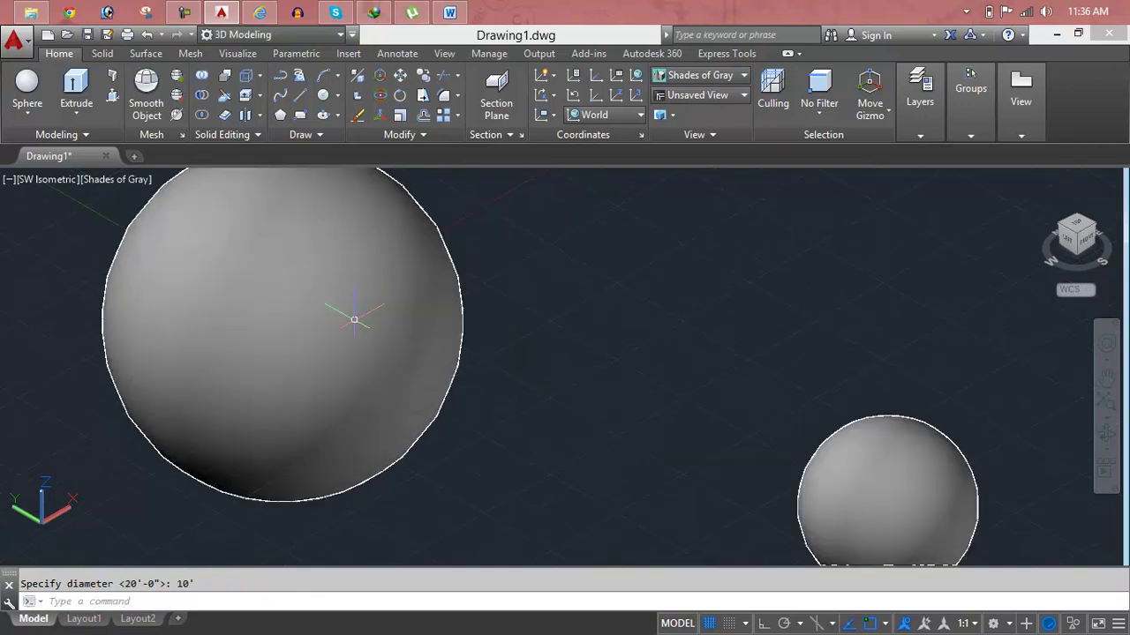
scroll(354, 320, down, 2)
click(354, 319)
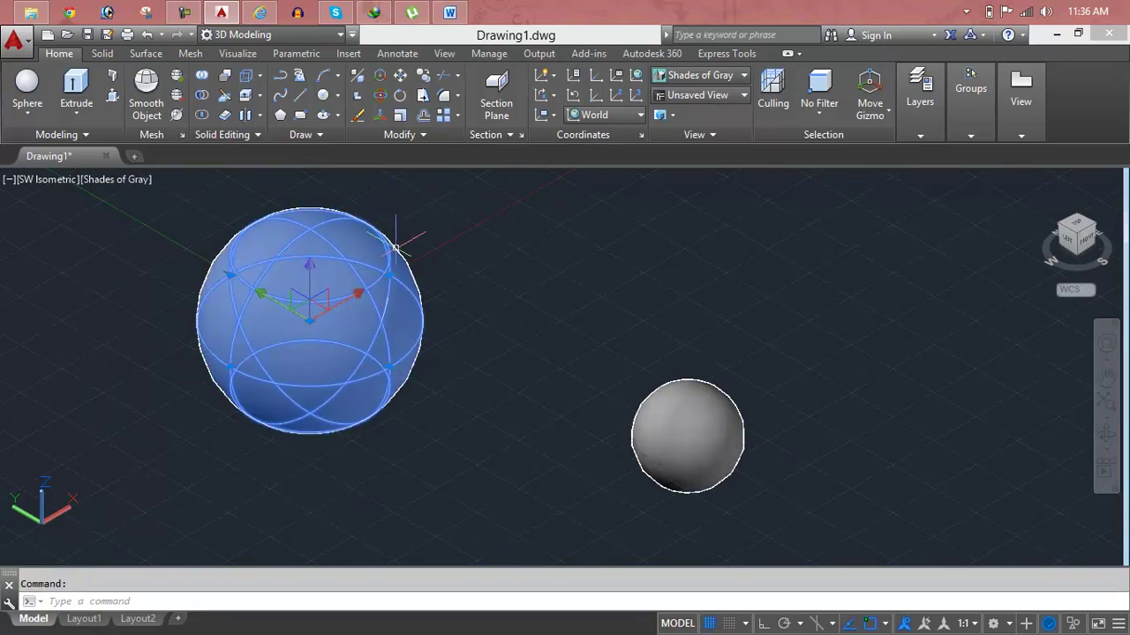
key(Escape)
scroll(391, 249, up, 3)
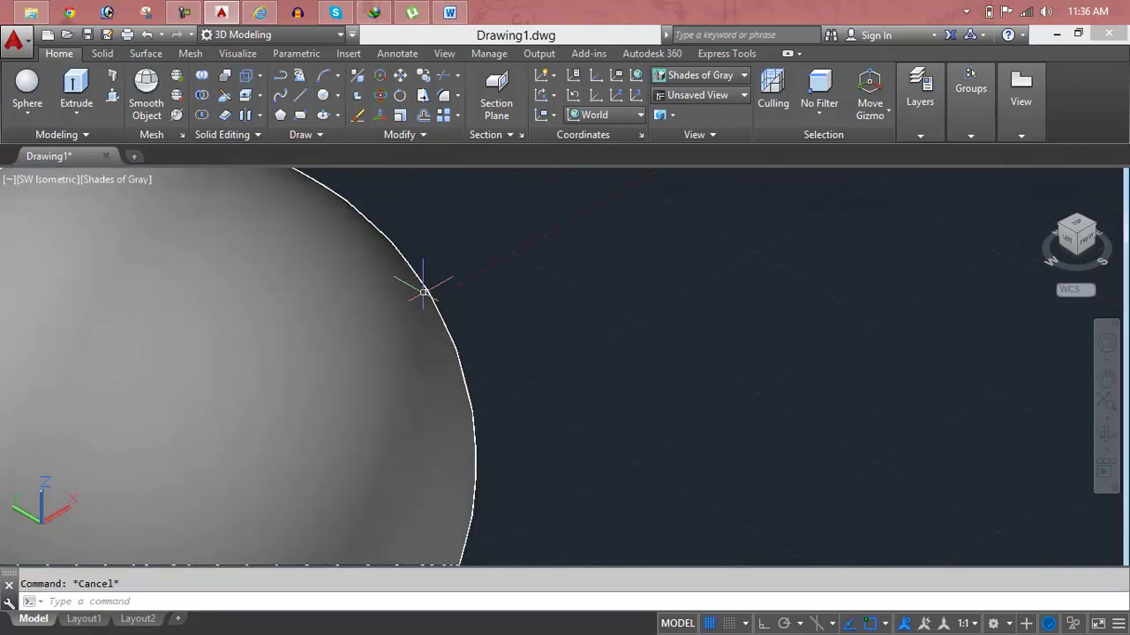
scroll(436, 344, down, 4)
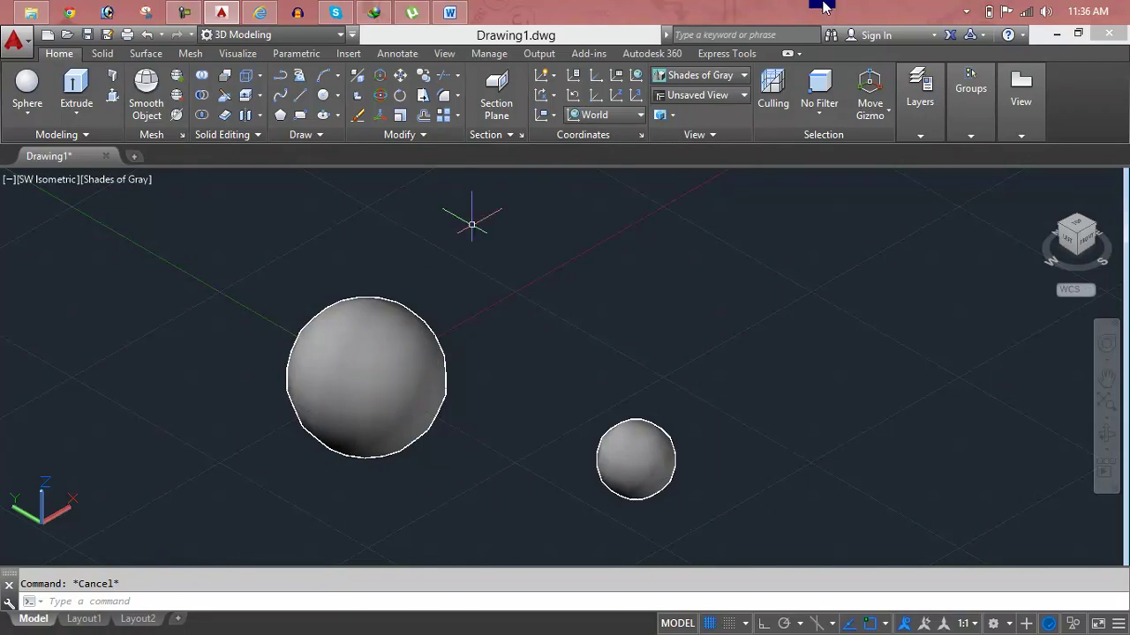
- Preview the spheres in the Shaded and Shaded with Edges visual styles
click(712, 99)
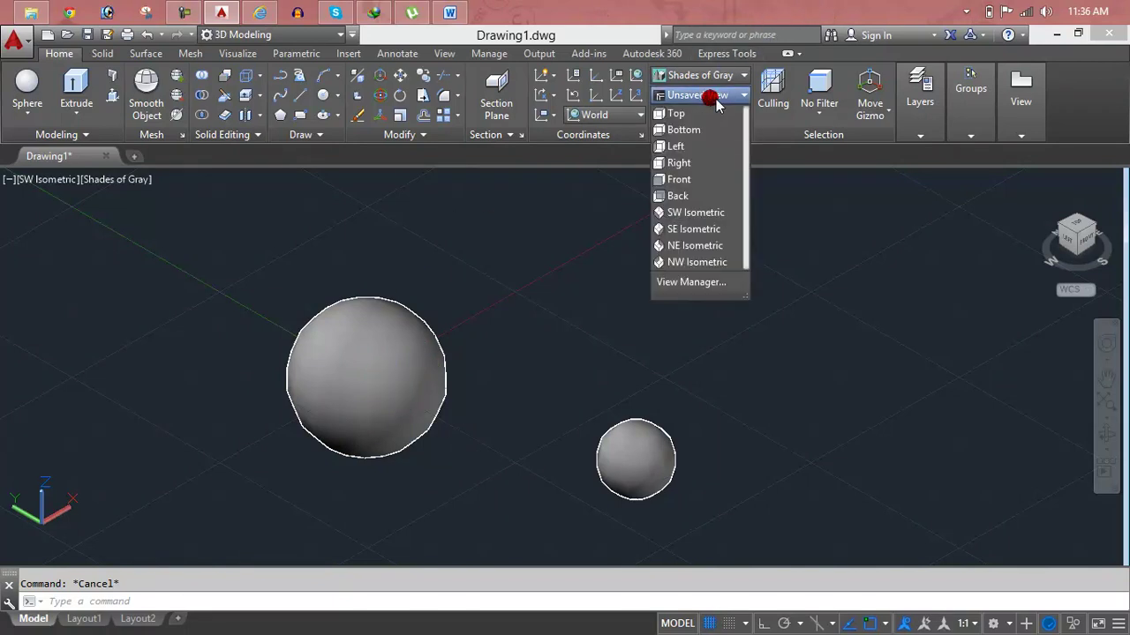
click(668, 73)
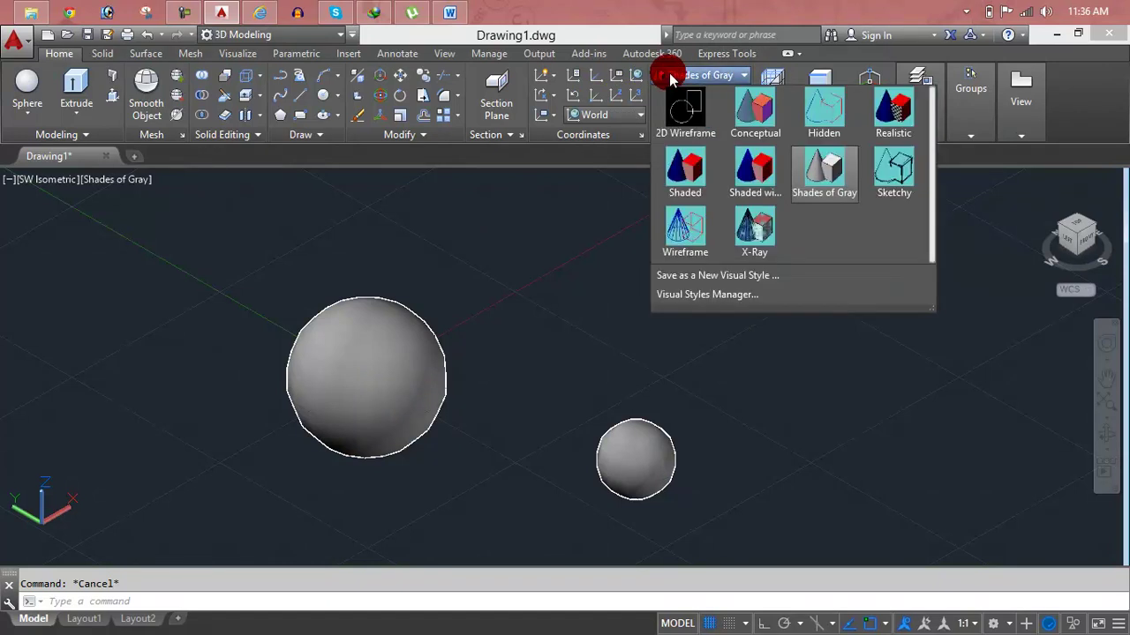
click(678, 166)
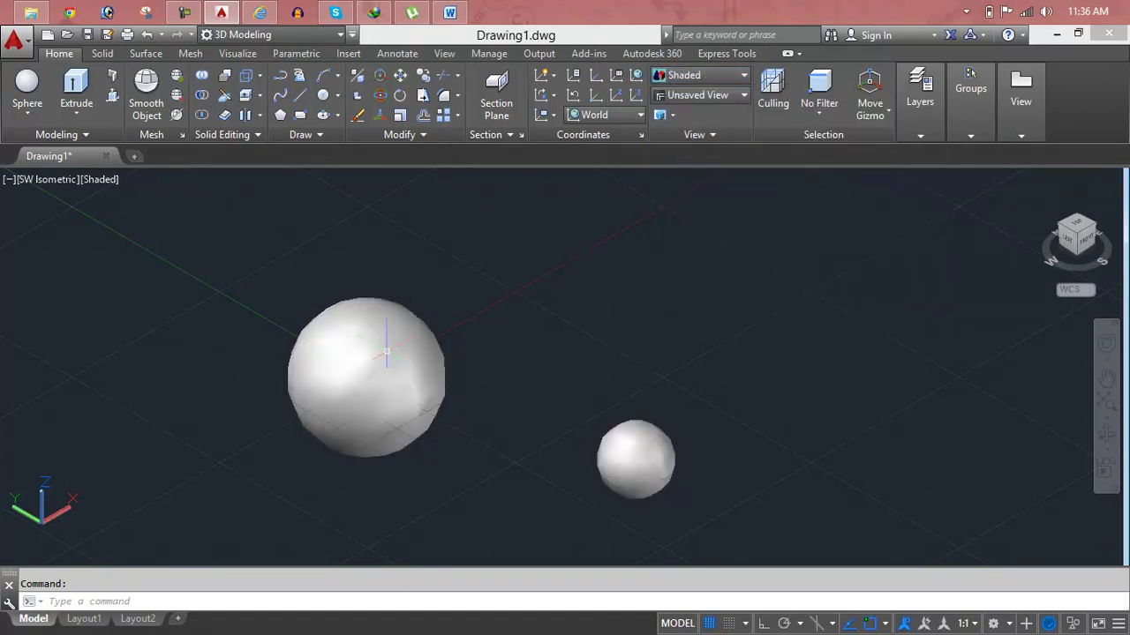
scroll(386, 352, up, 5)
scroll(386, 351, down, 5)
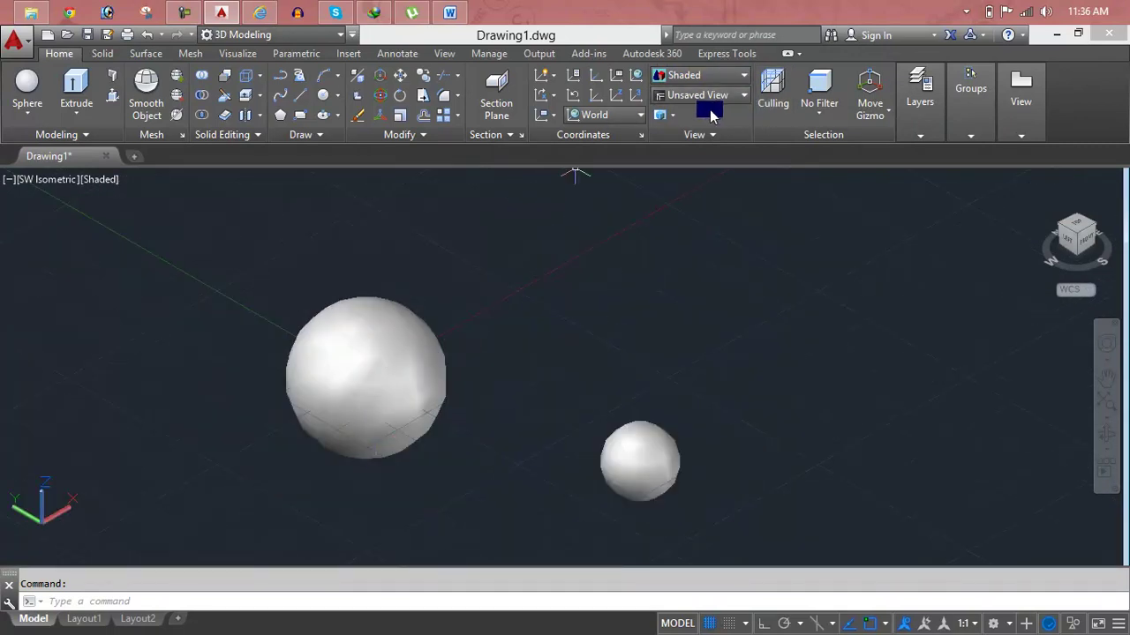
click(706, 75)
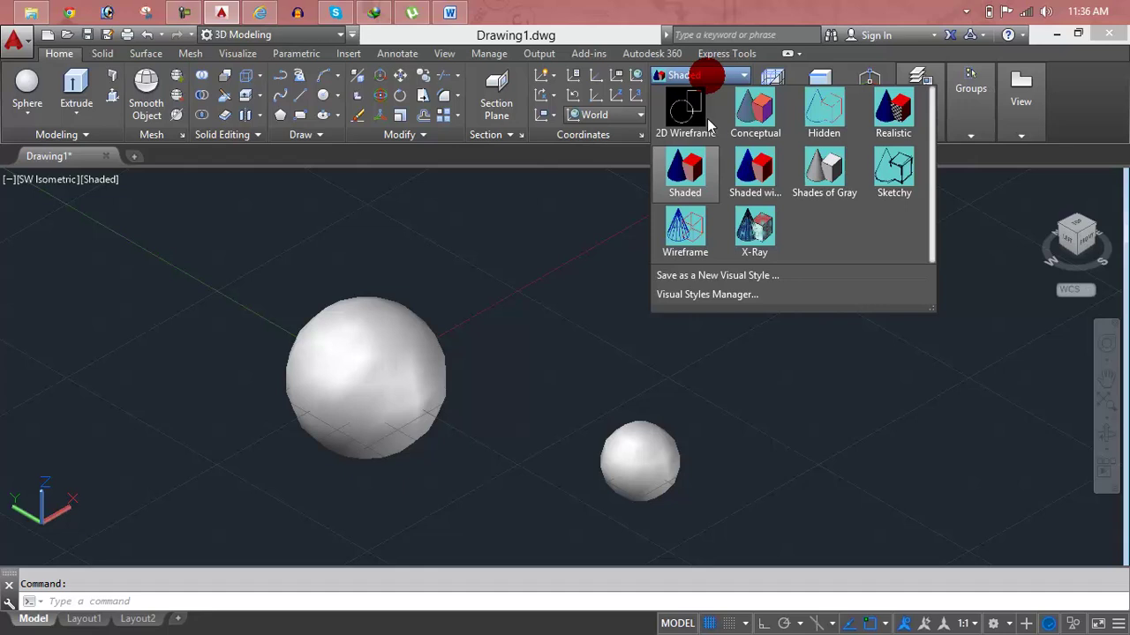
click(754, 173)
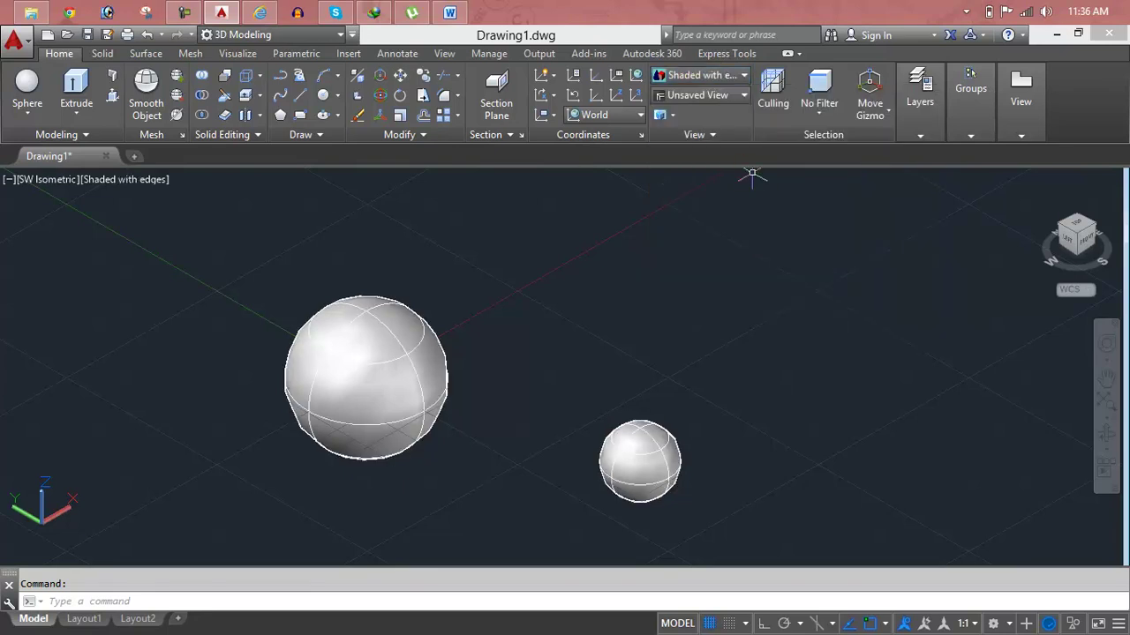
- Try the Realistic and then the Conceptual visual styles
click(704, 79)
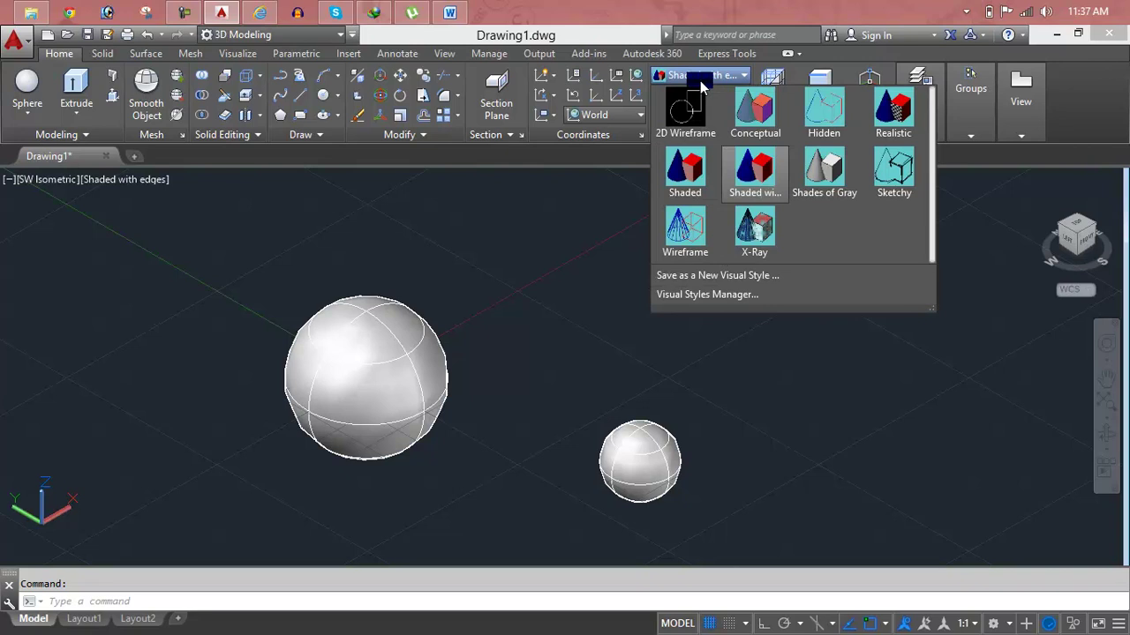
click(893, 110)
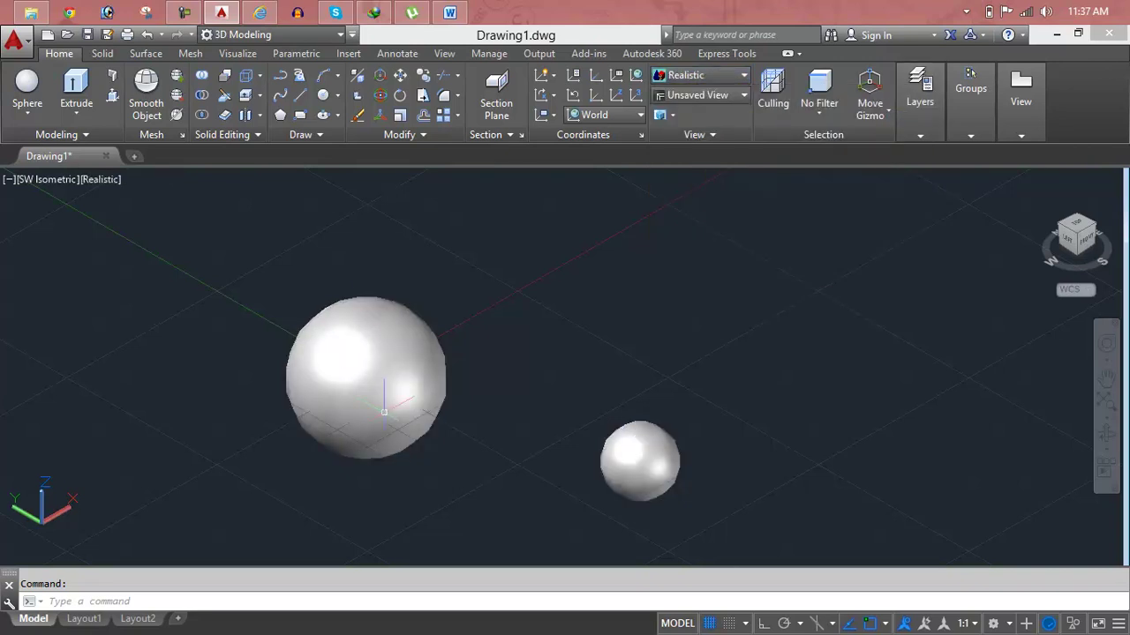
scroll(384, 411, up, 3)
scroll(321, 338, up, 3)
scroll(403, 346, down, 6)
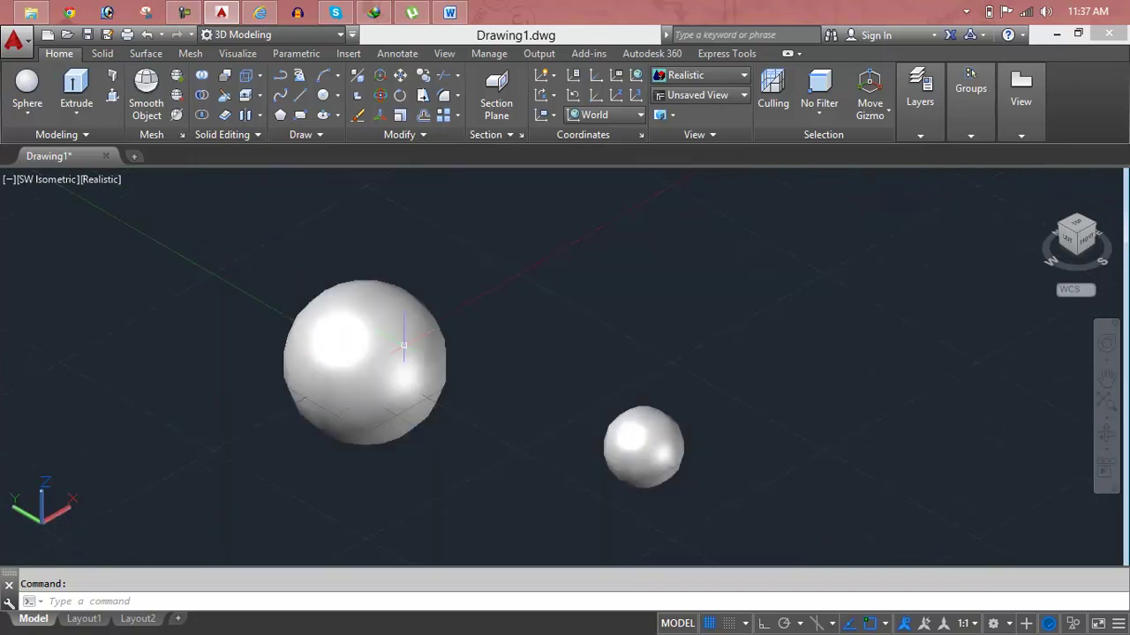
click(704, 75)
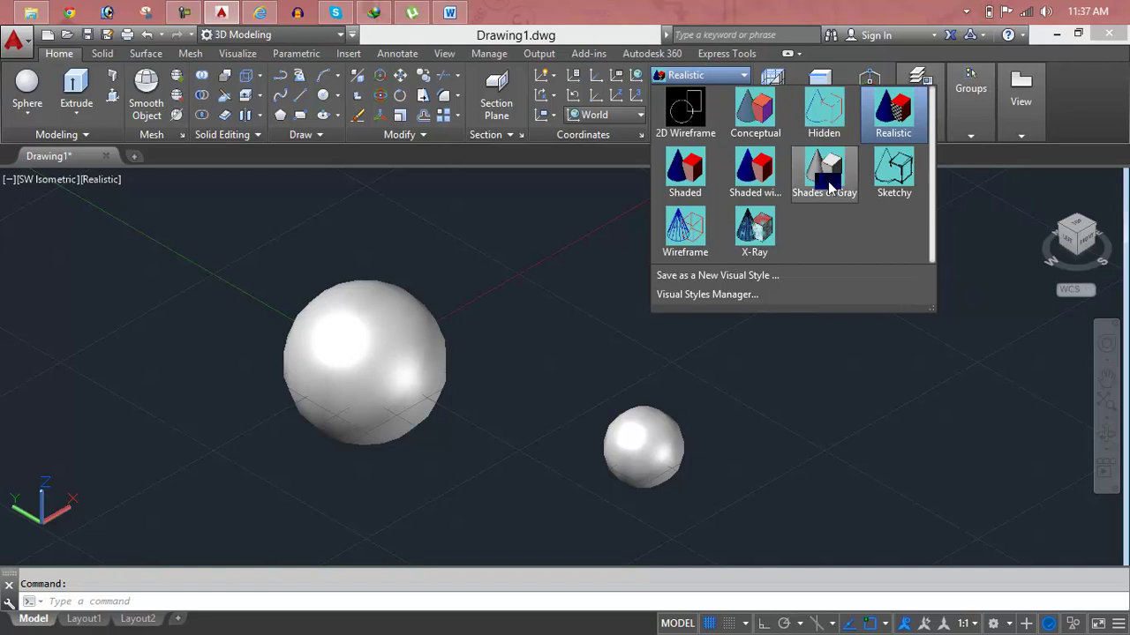
click(752, 111)
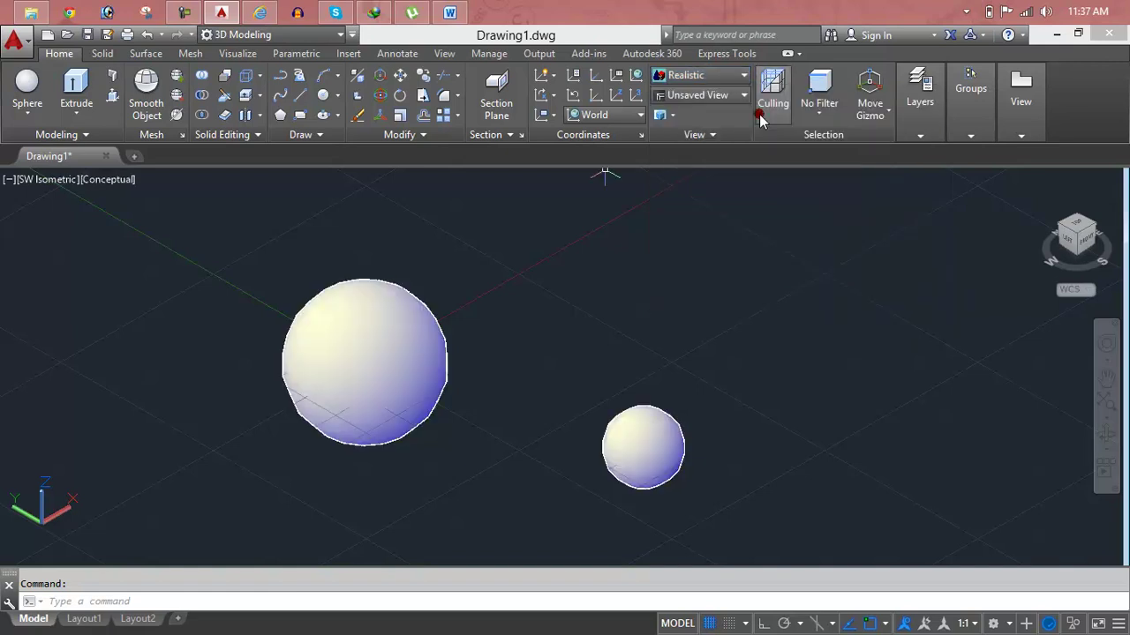
scroll(353, 381, up, 5)
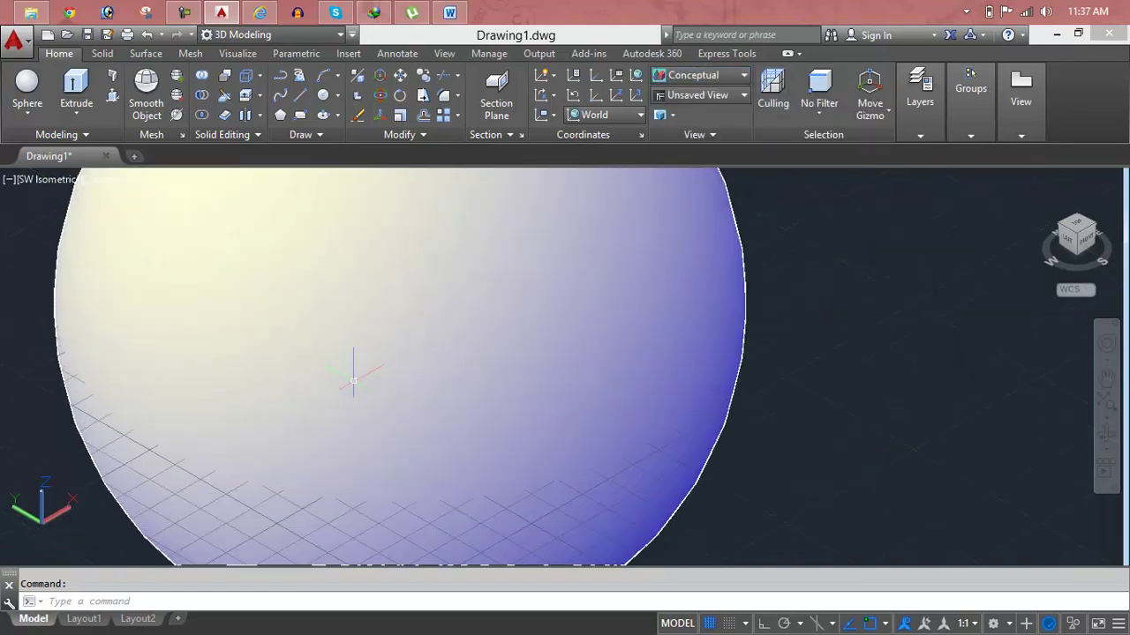
scroll(353, 382, down, 5)
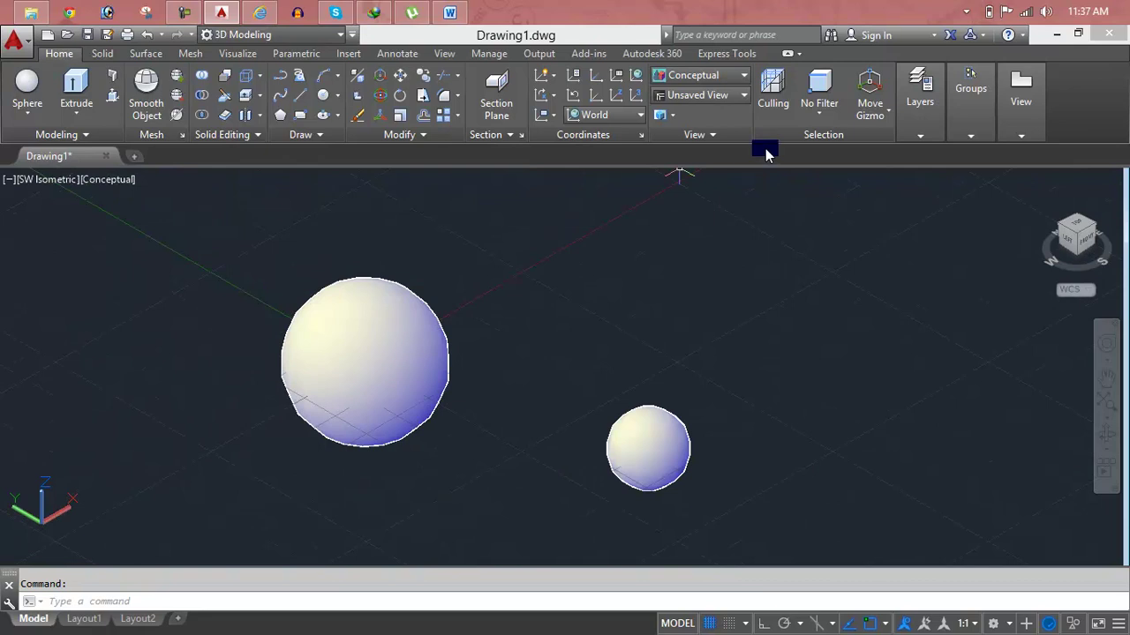
- Settle on Shades of Gray and pan the spheres further left
click(711, 75)
click(817, 170)
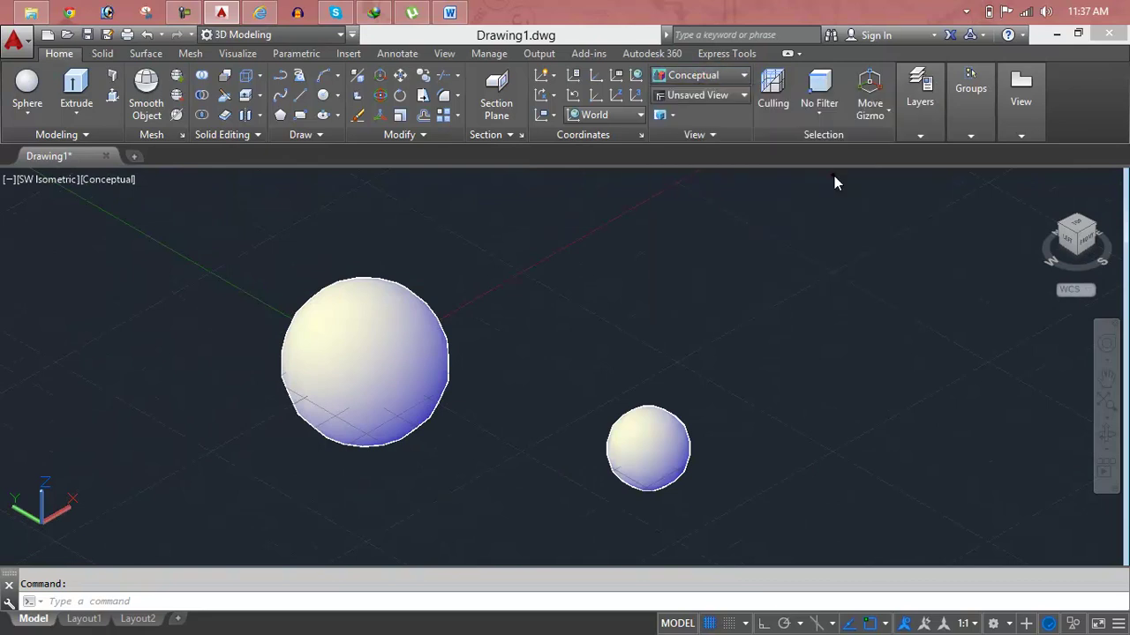
key(Escape)
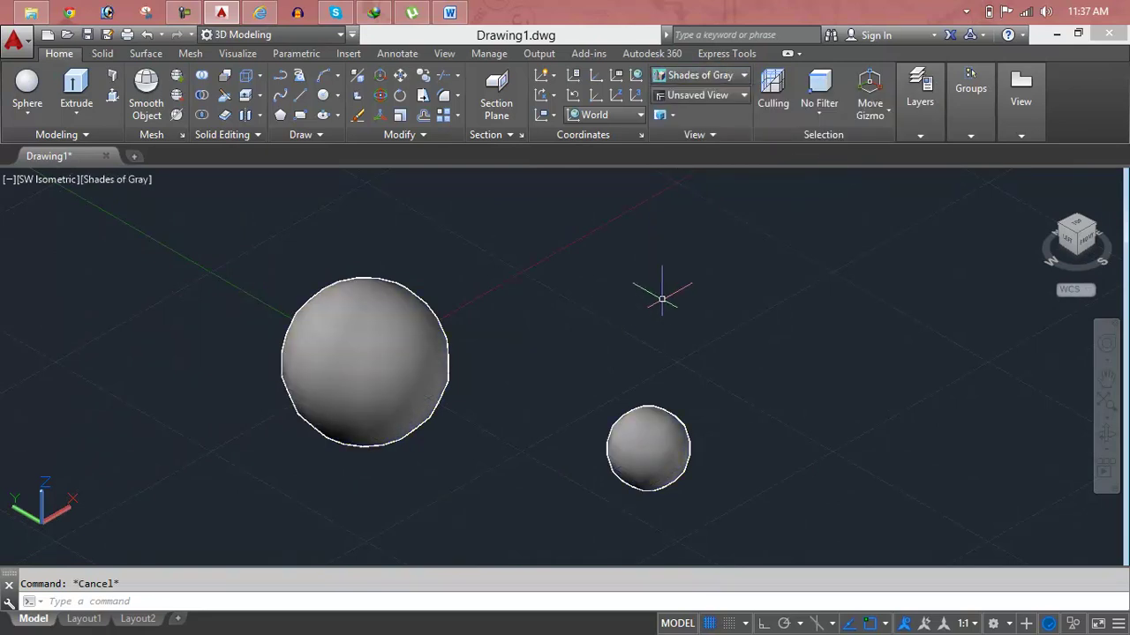
scroll(525, 335, down, 2)
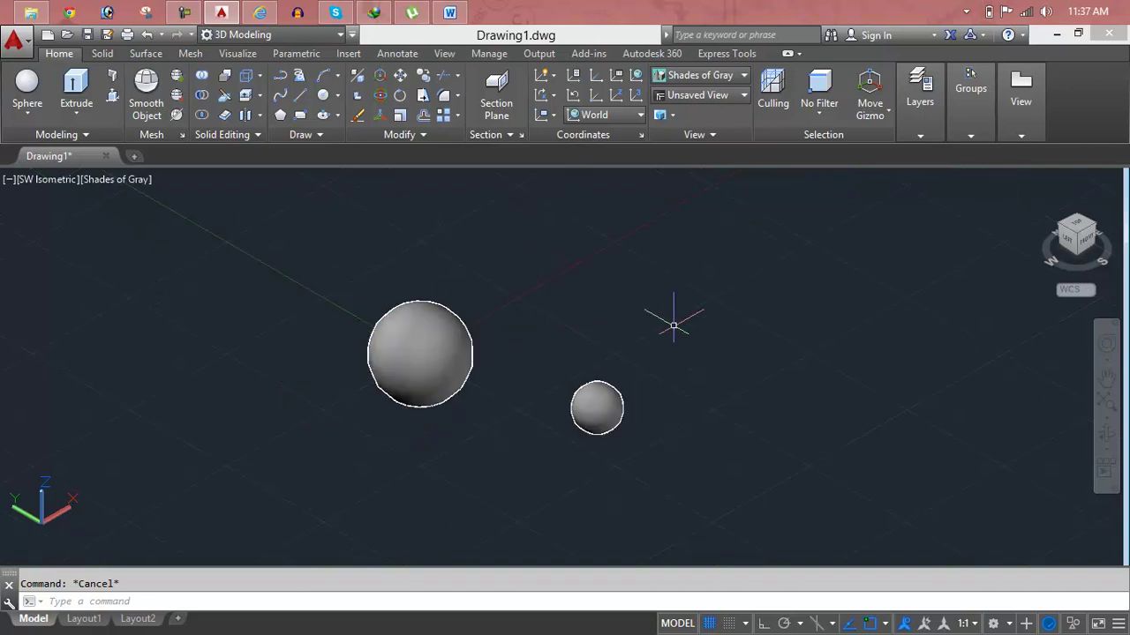
drag(495, 318, 241, 351)
key(Escape)
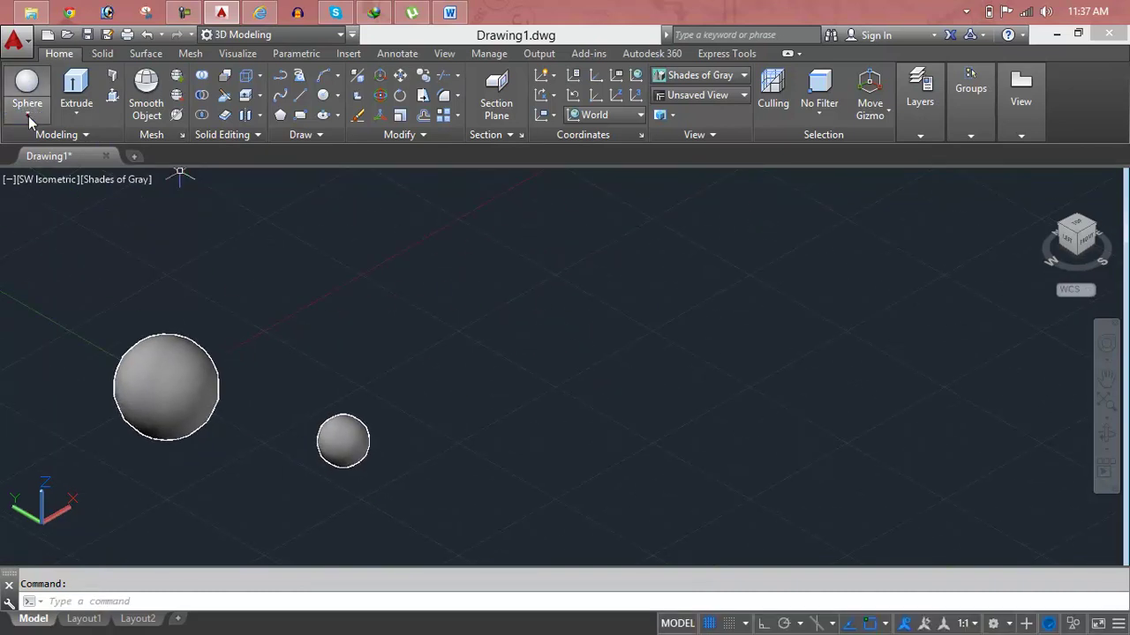
- Draw a pyramid right of the spheres with an inscribed 15' base radius and height 15
click(27, 113)
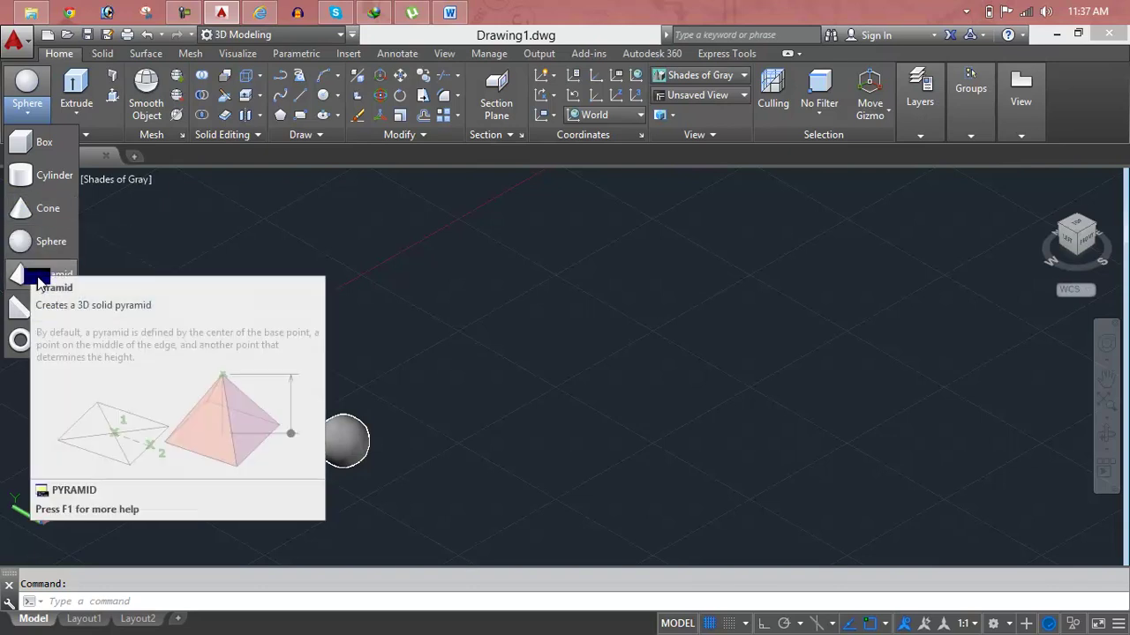
click(40, 281)
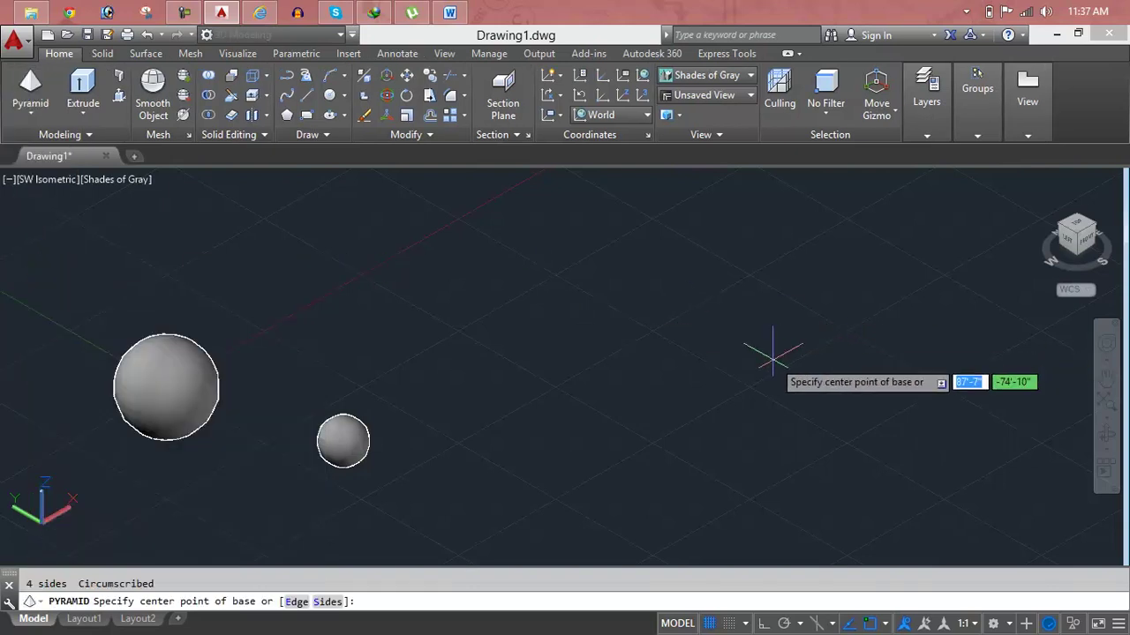
click(655, 363)
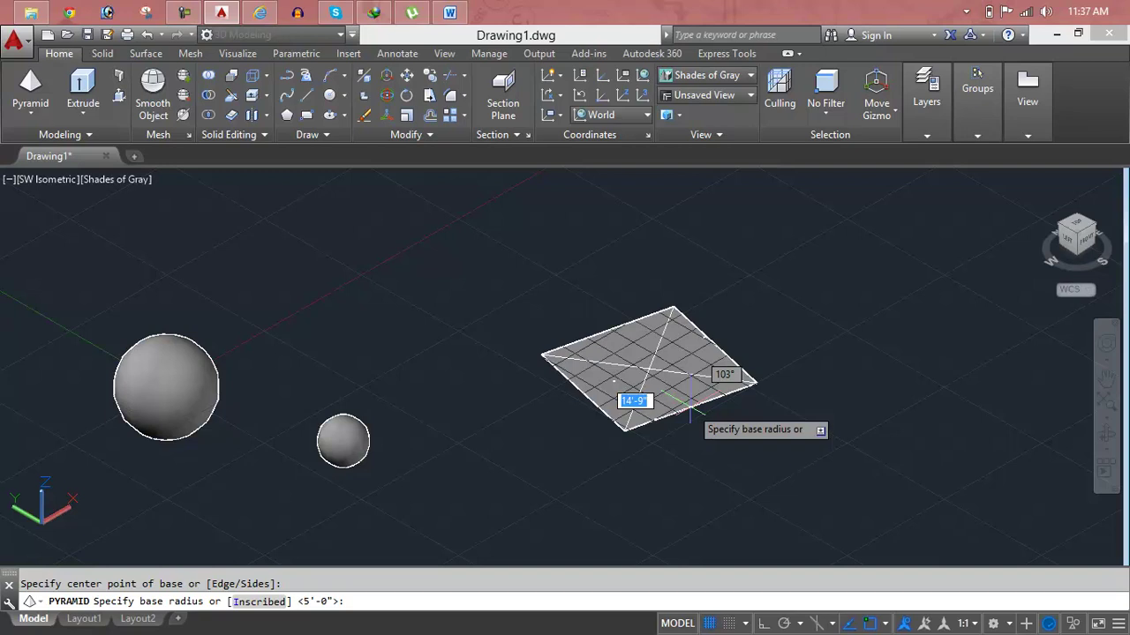
text(i)
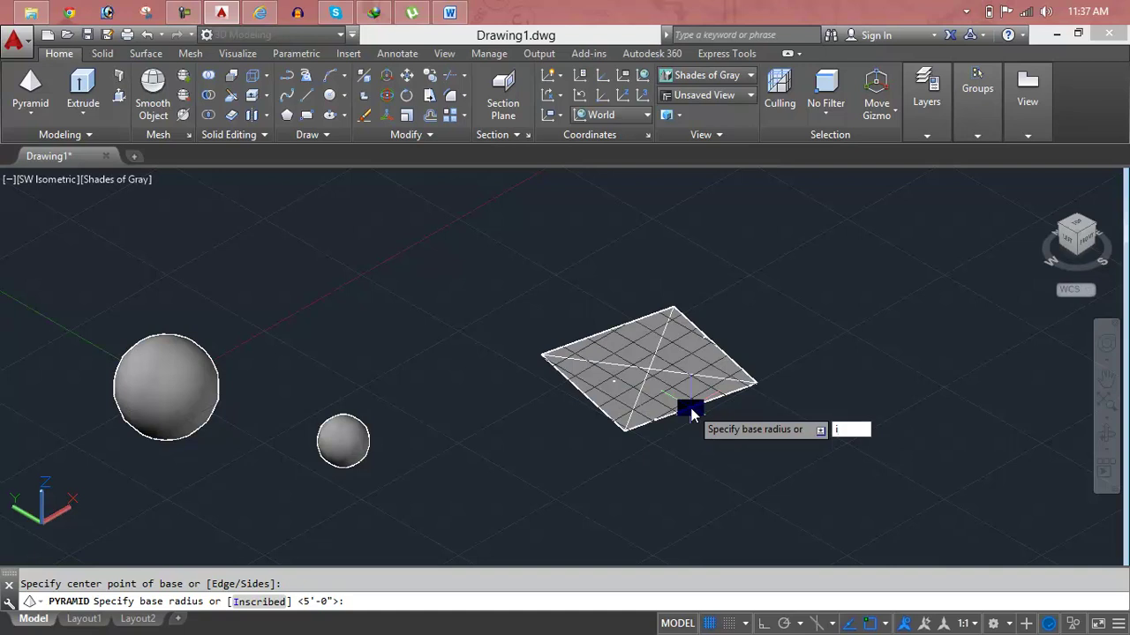
key(Return)
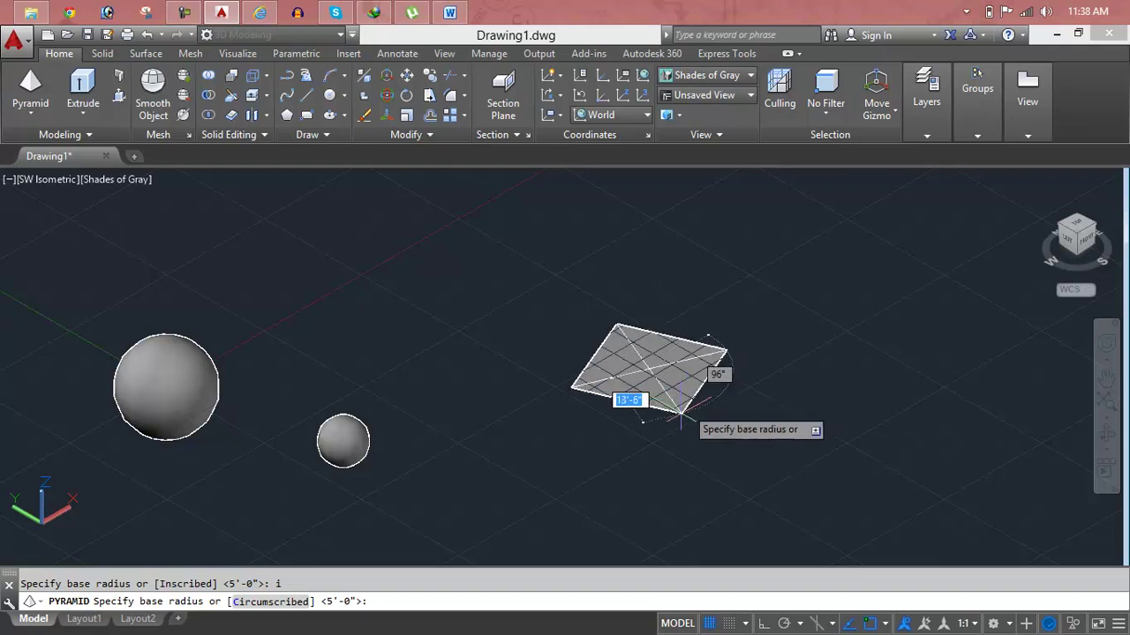
text(15)
key(Return)
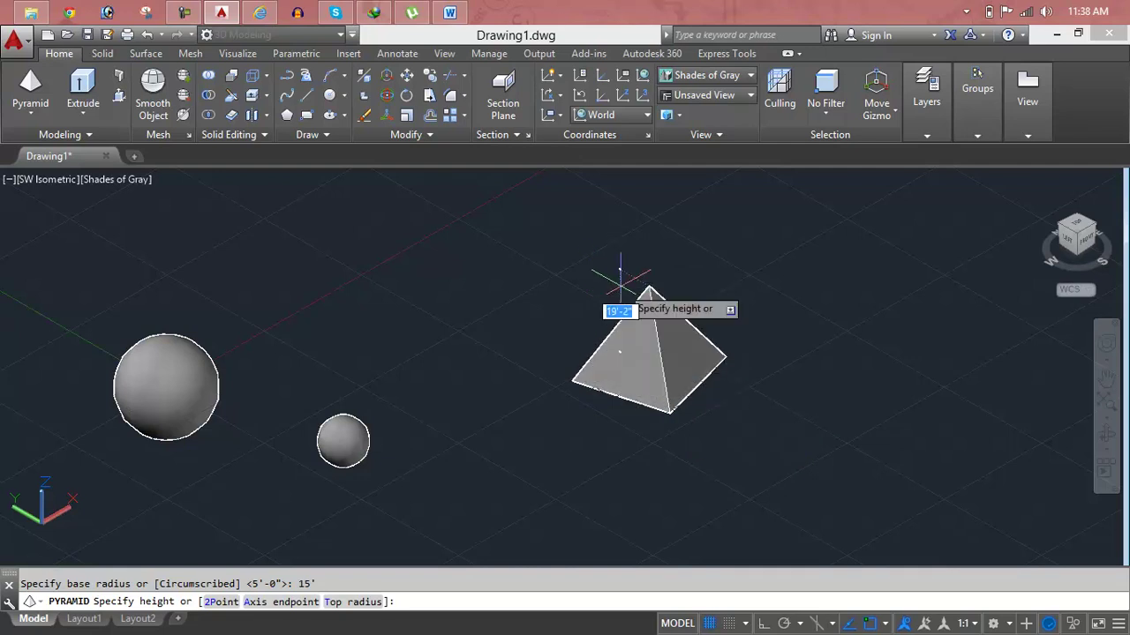
text(1)
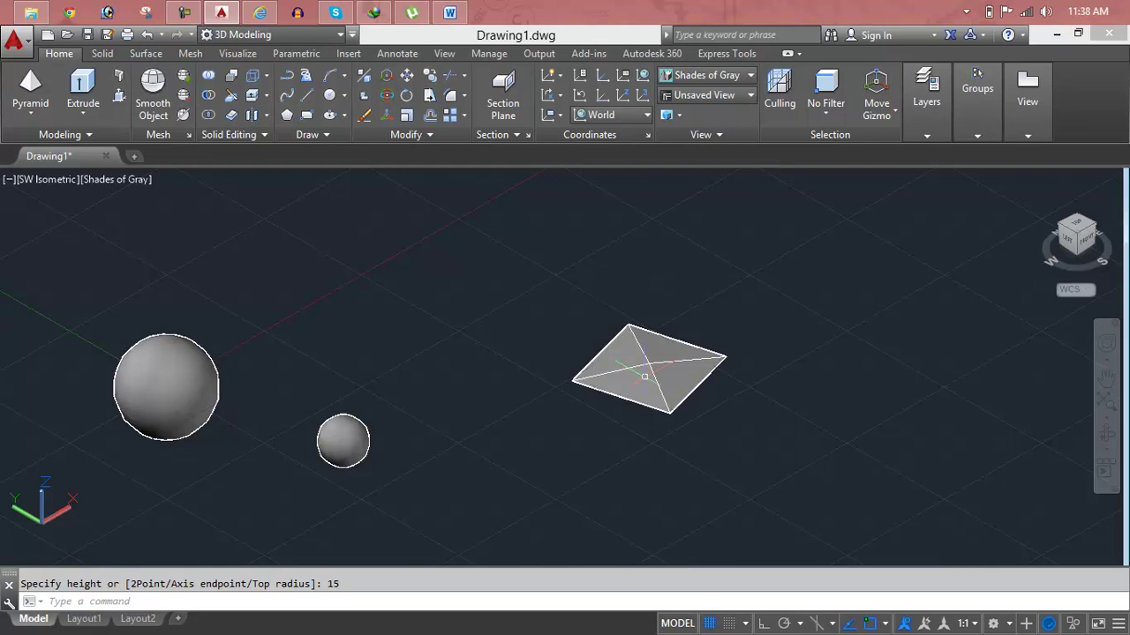
- Select and erase the pyramid, then pan the sphere back into view
scroll(649, 362, up, 3)
scroll(649, 362, up, 2)
click(650, 367)
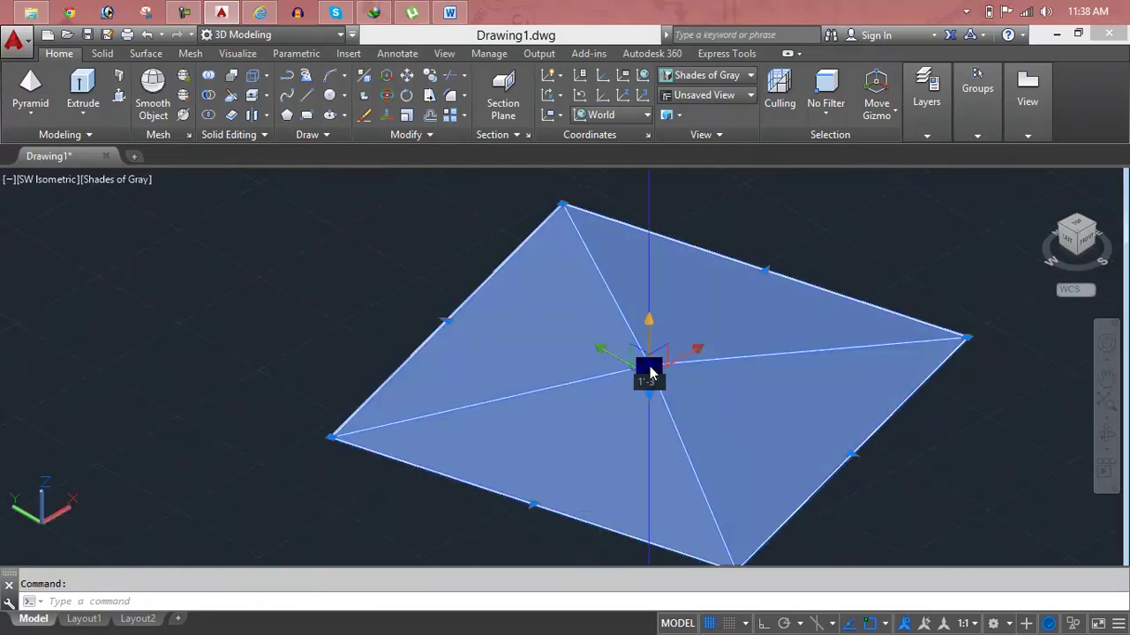
key(Escape)
click(649, 367)
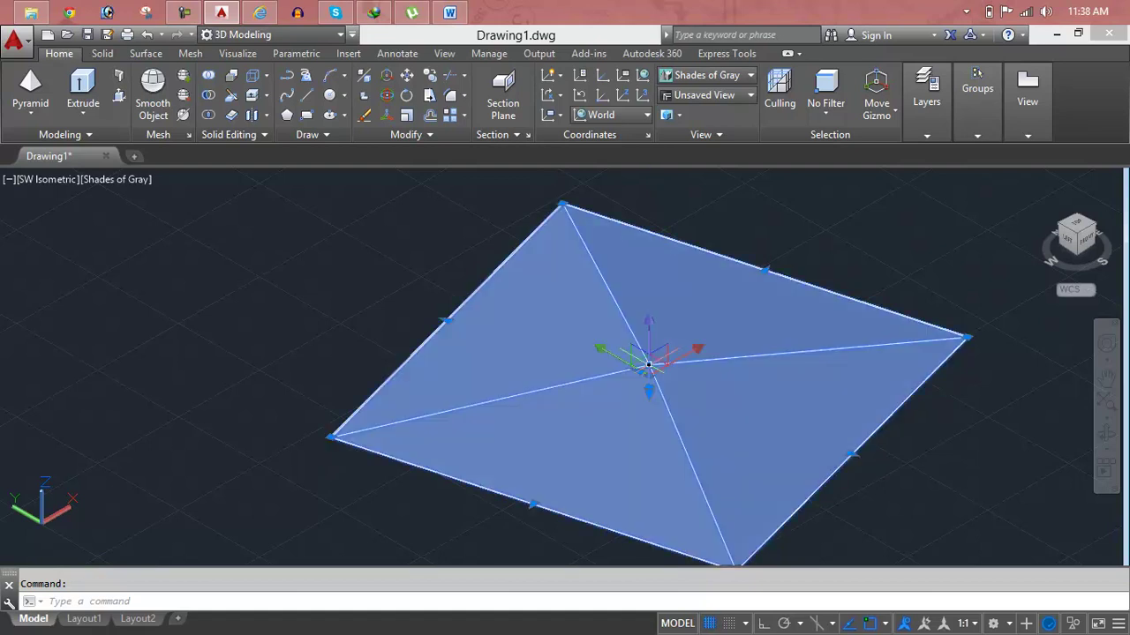
key(Delete)
scroll(649, 362, down, 2)
middle_drag(650, 361, 678, 320)
key(Escape)
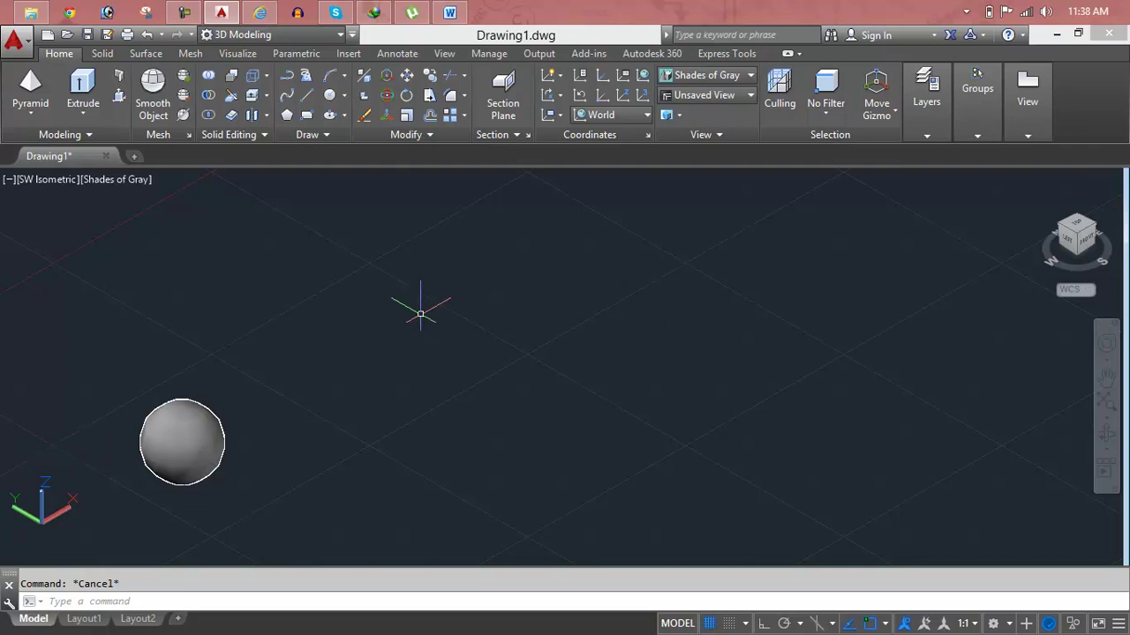
- Draw a new pyramid with a circumscribed 10' base radius and 15' height
click(30, 112)
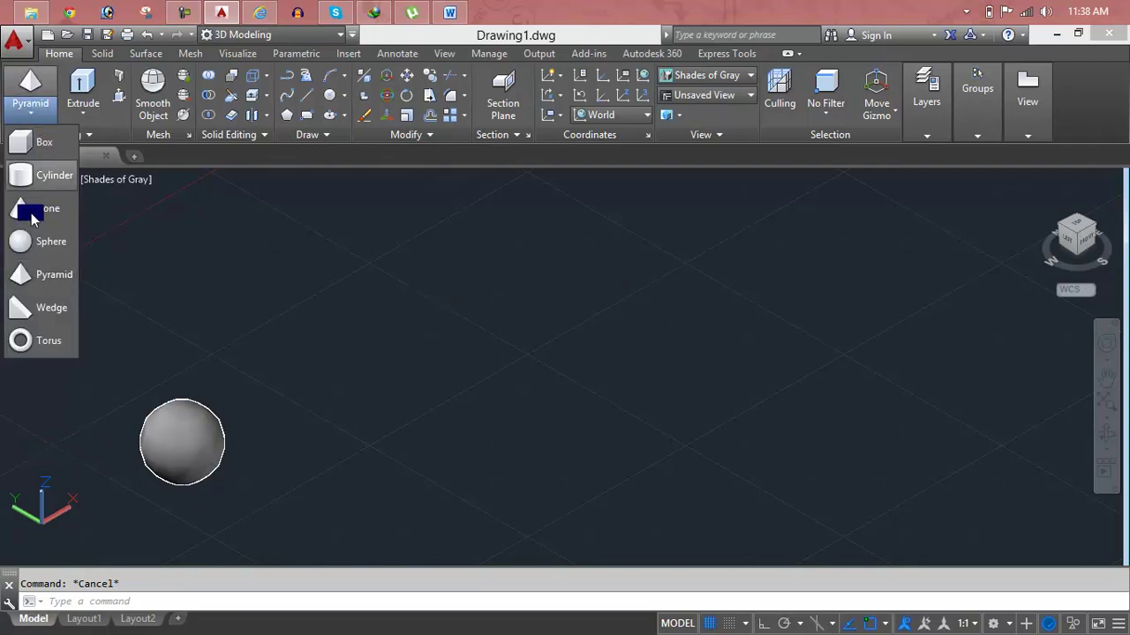
click(26, 276)
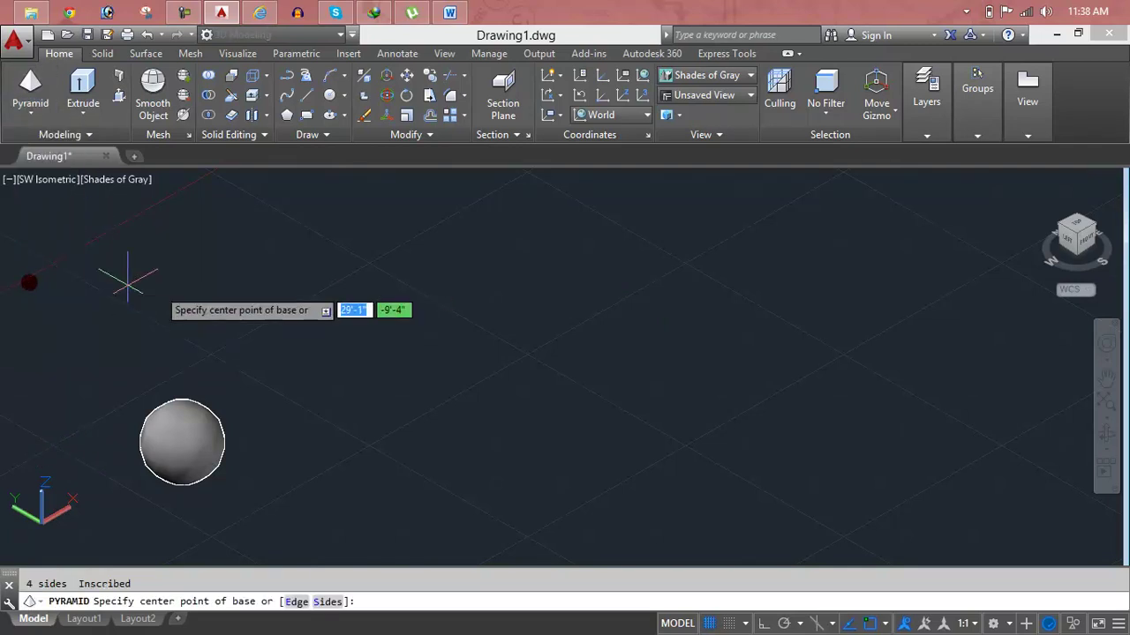
click(631, 474)
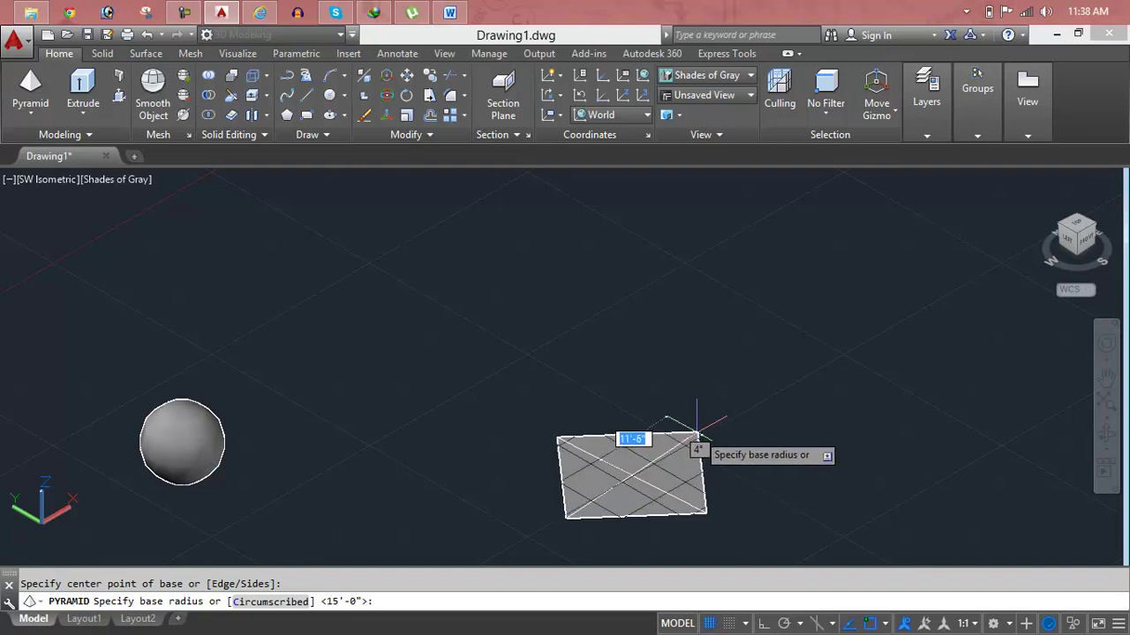
text(c)
key(Return)
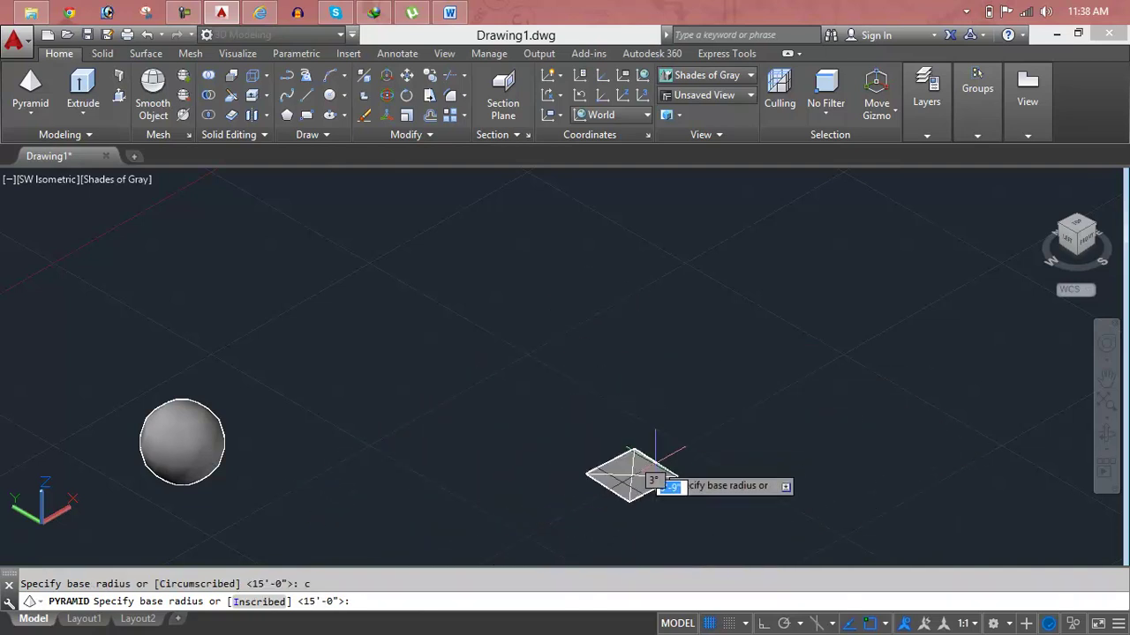
middle_drag(653, 466, 655, 430)
key(Escape)
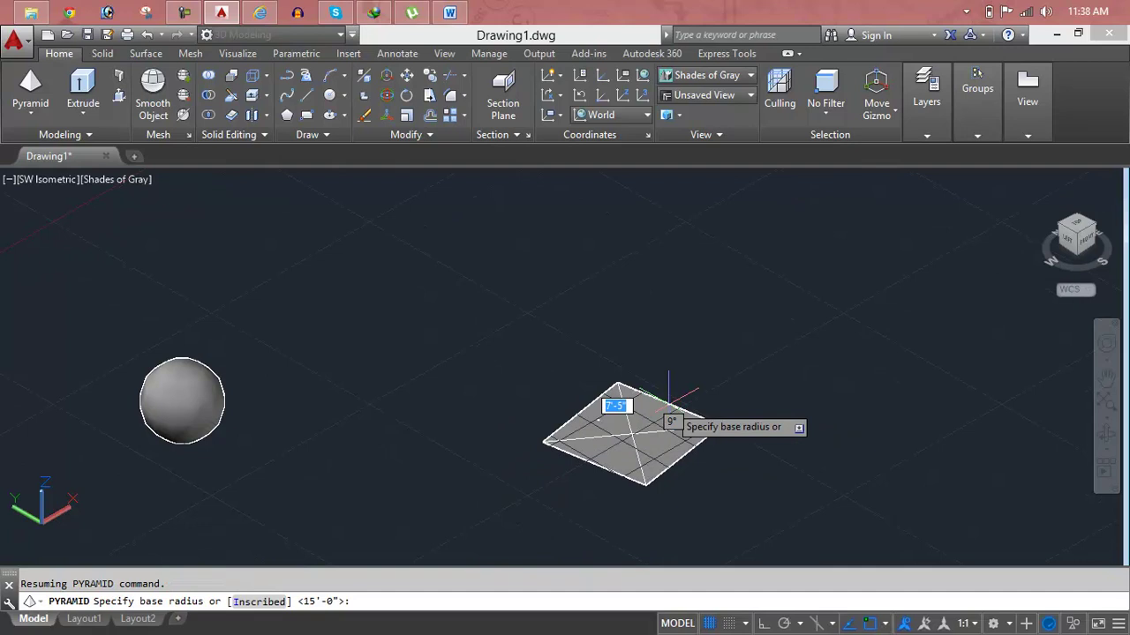
text(10)
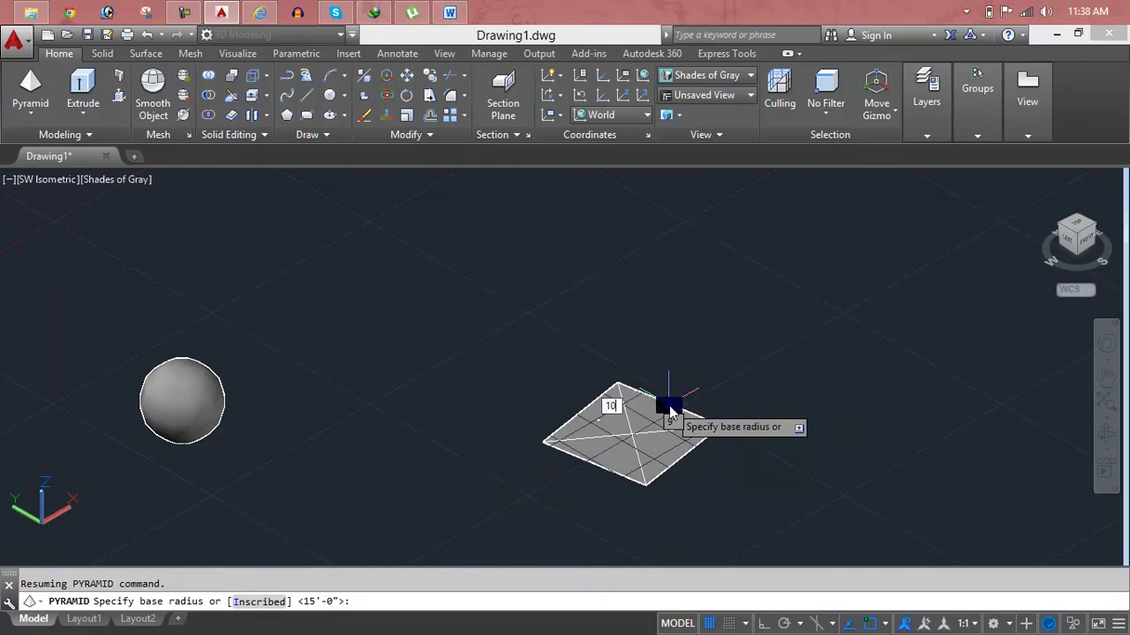
key(Return)
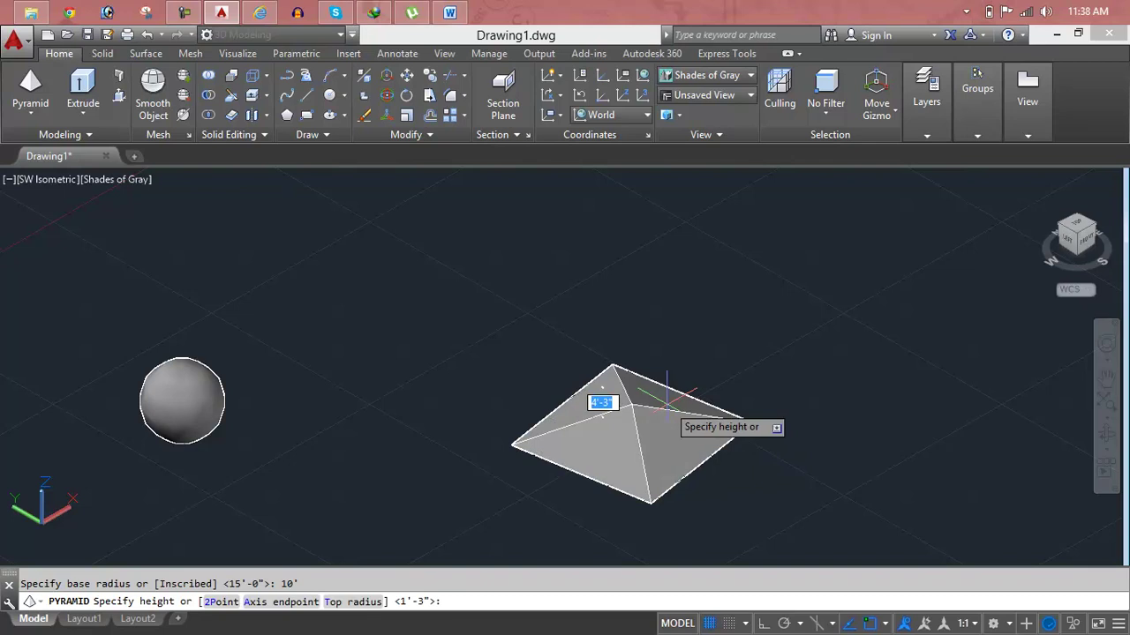
text(')
key(Return)
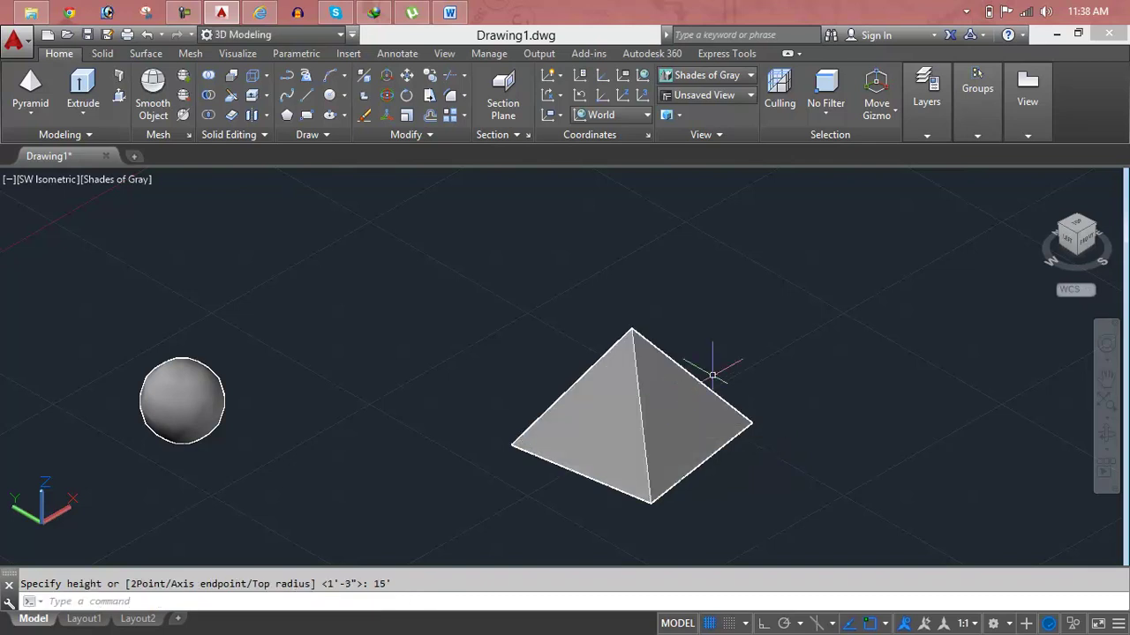
- Move the pyramid by its centre grip to sit beside the sphere
click(644, 395)
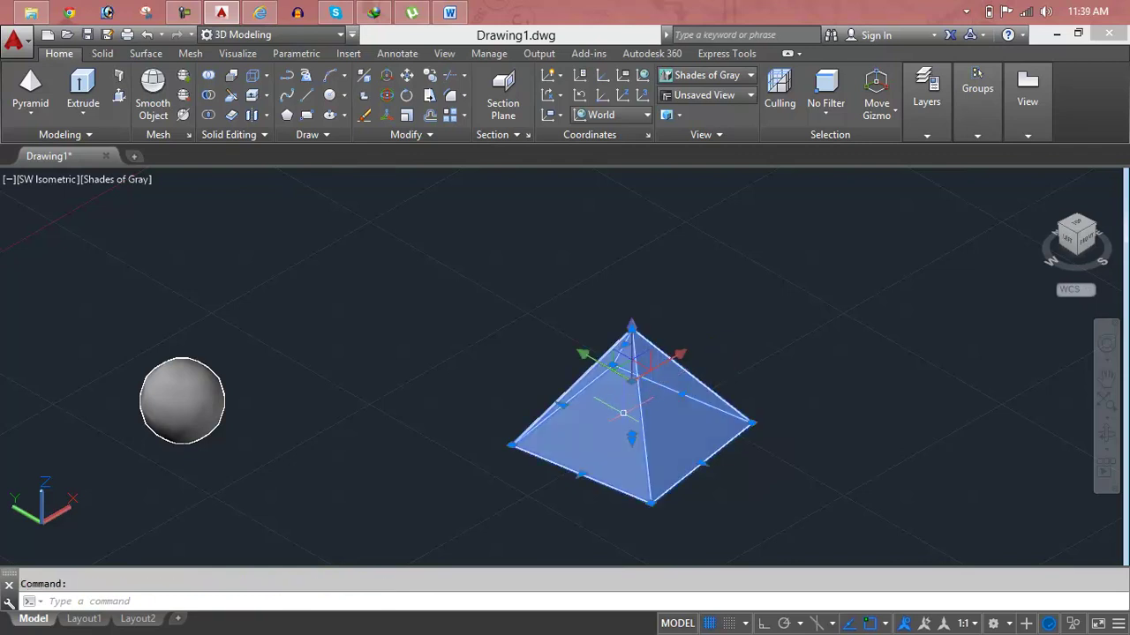
click(631, 434)
click(358, 439)
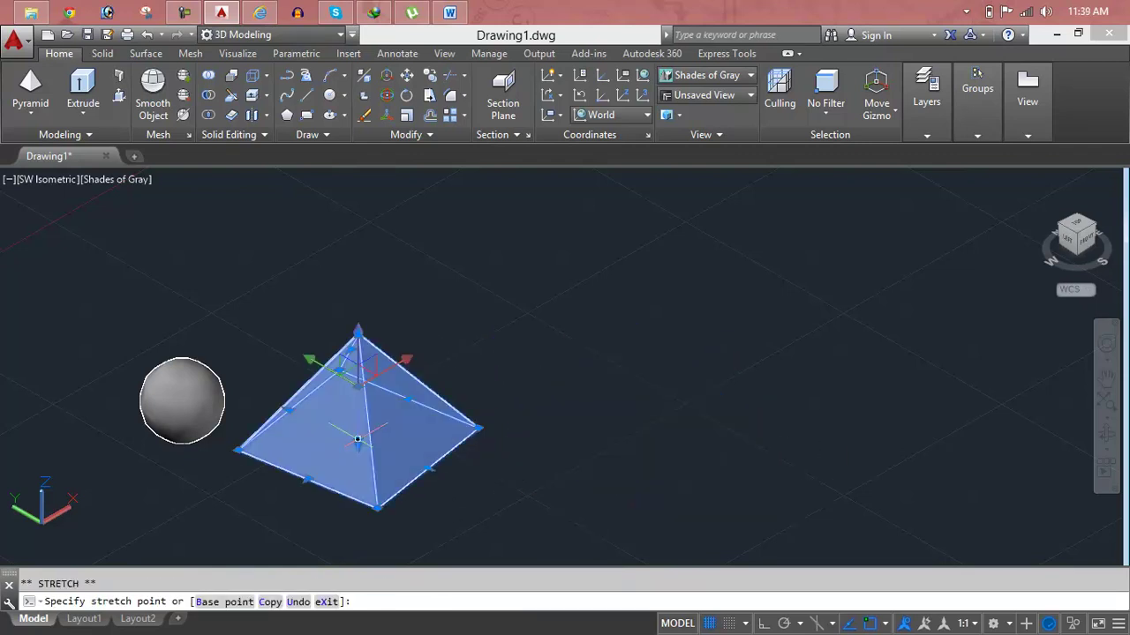
click(27, 106)
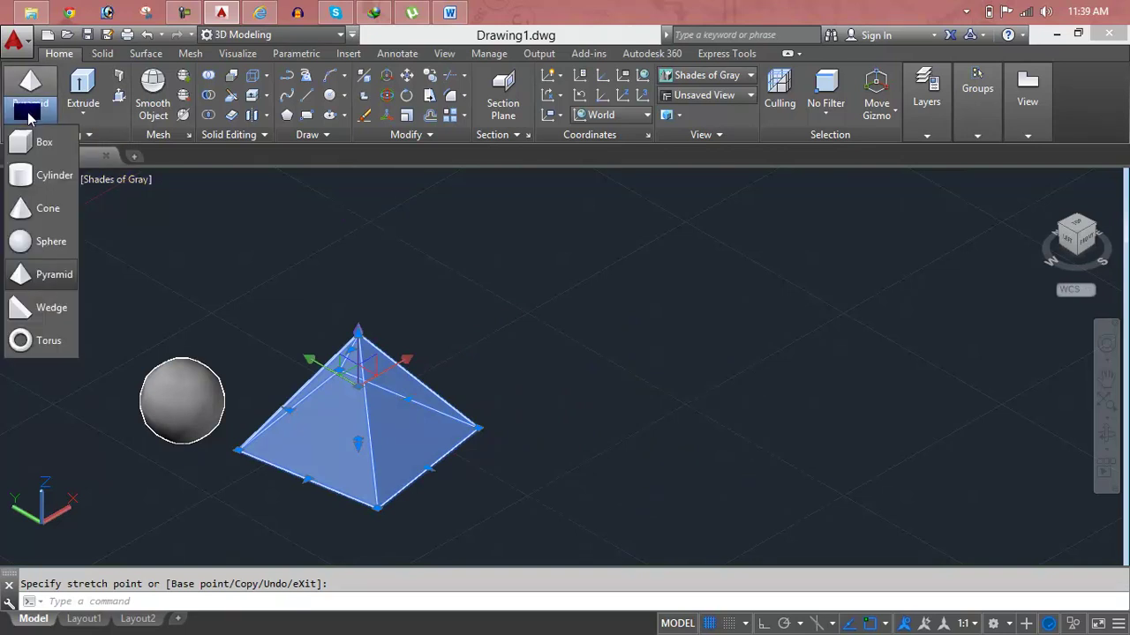
- Draw a wedge right of the pyramid with a 10' by 3' base and 6' height
click(51, 309)
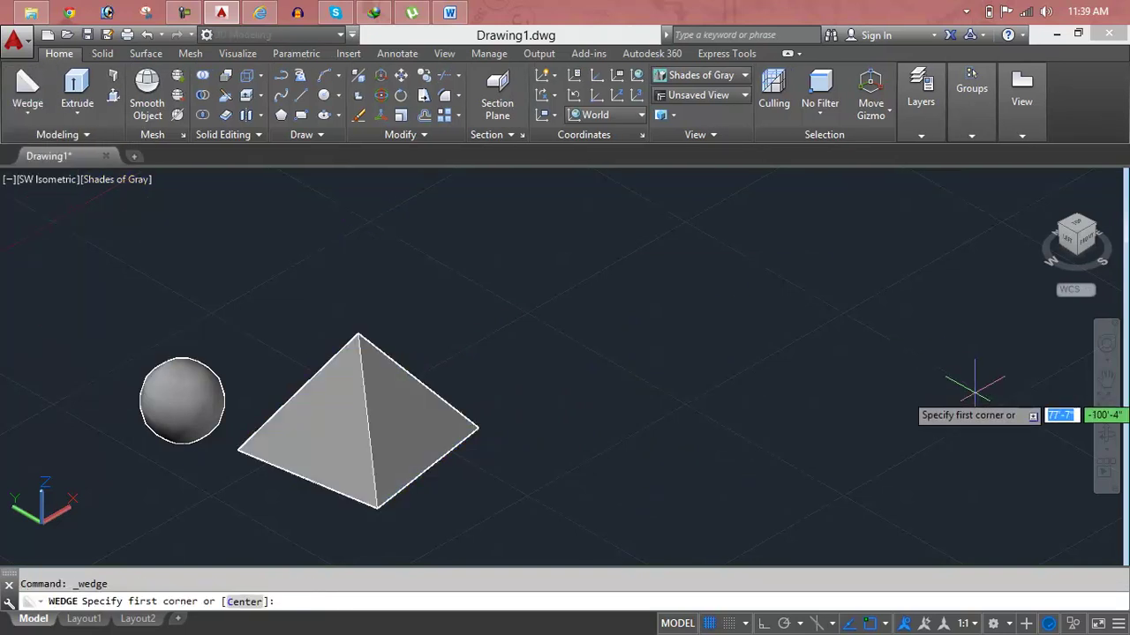
click(606, 422)
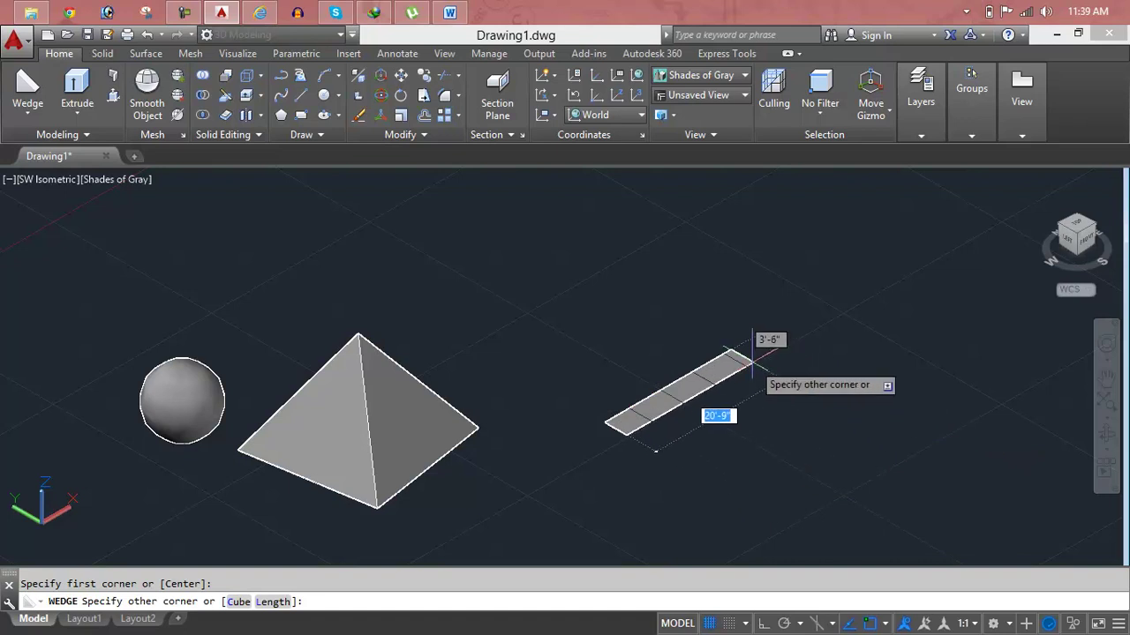
middle_click(751, 362)
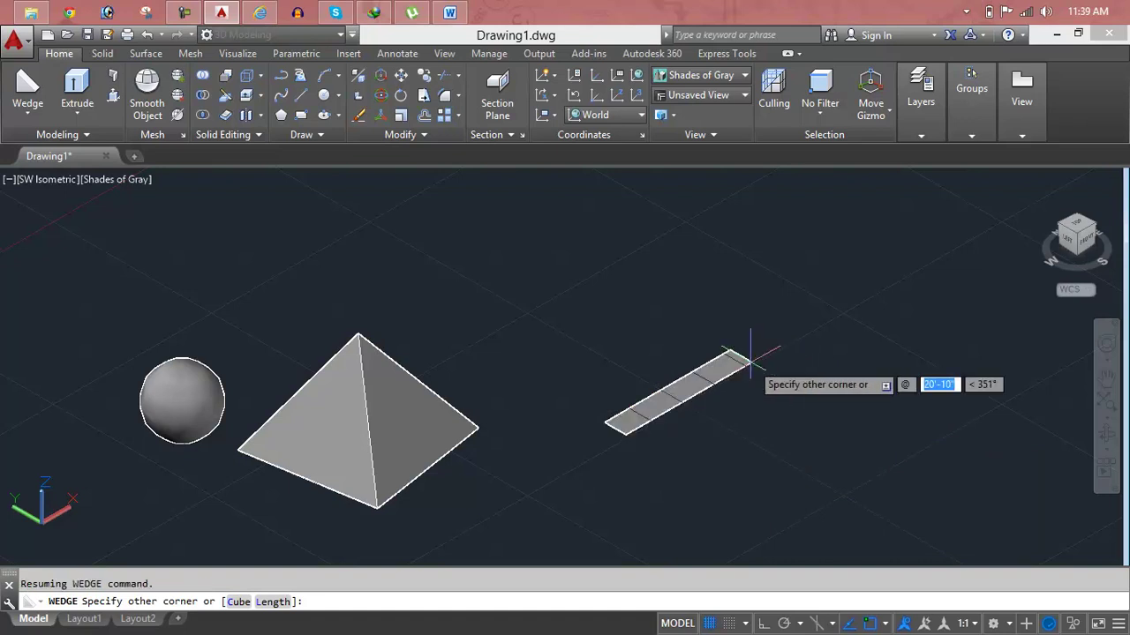
text(10')
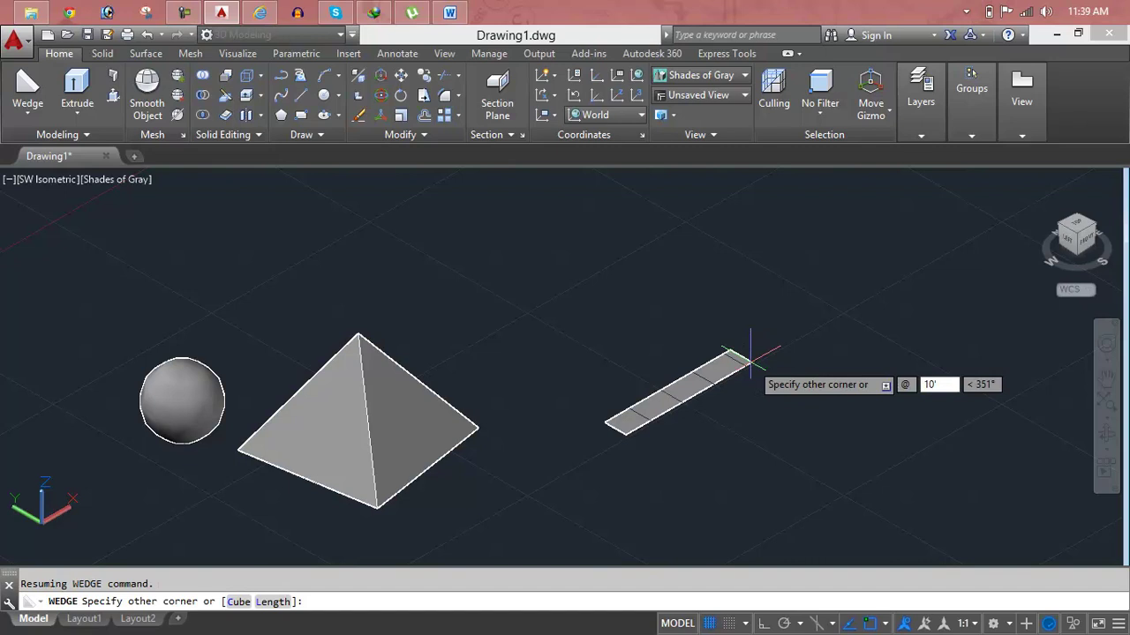
key(Tab)
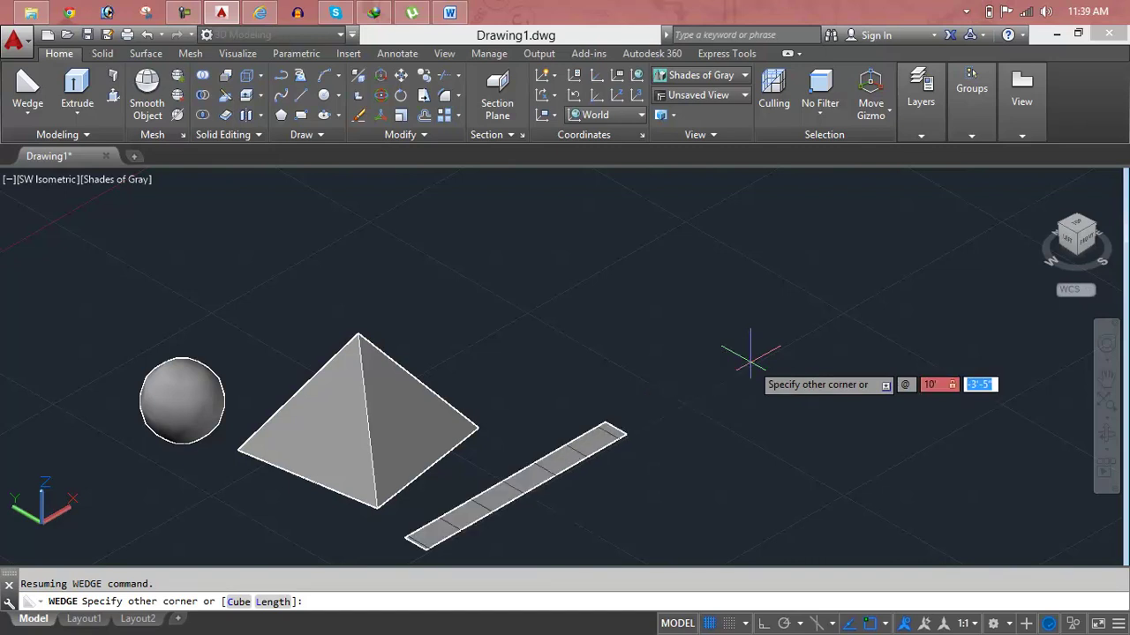
text(3)
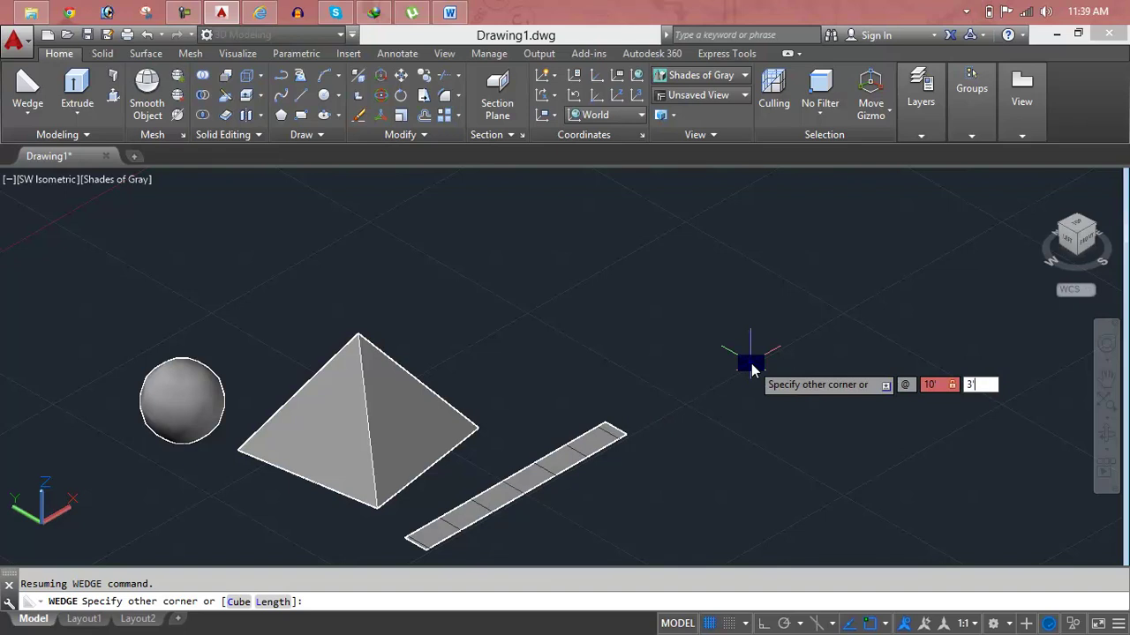
key(Return)
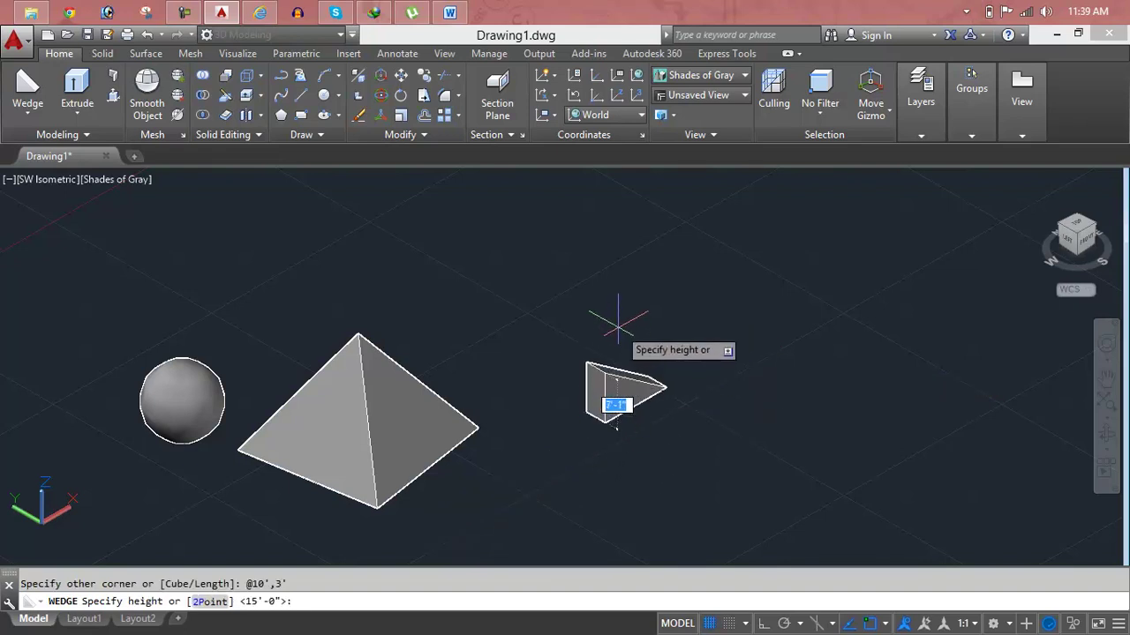
text(6)
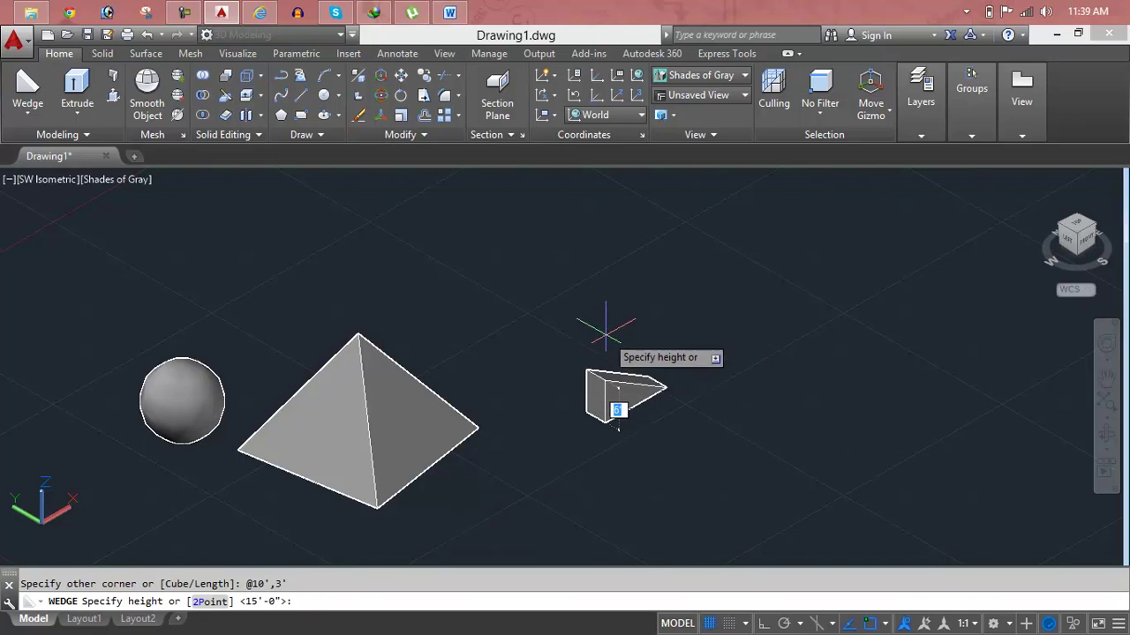
key(Return)
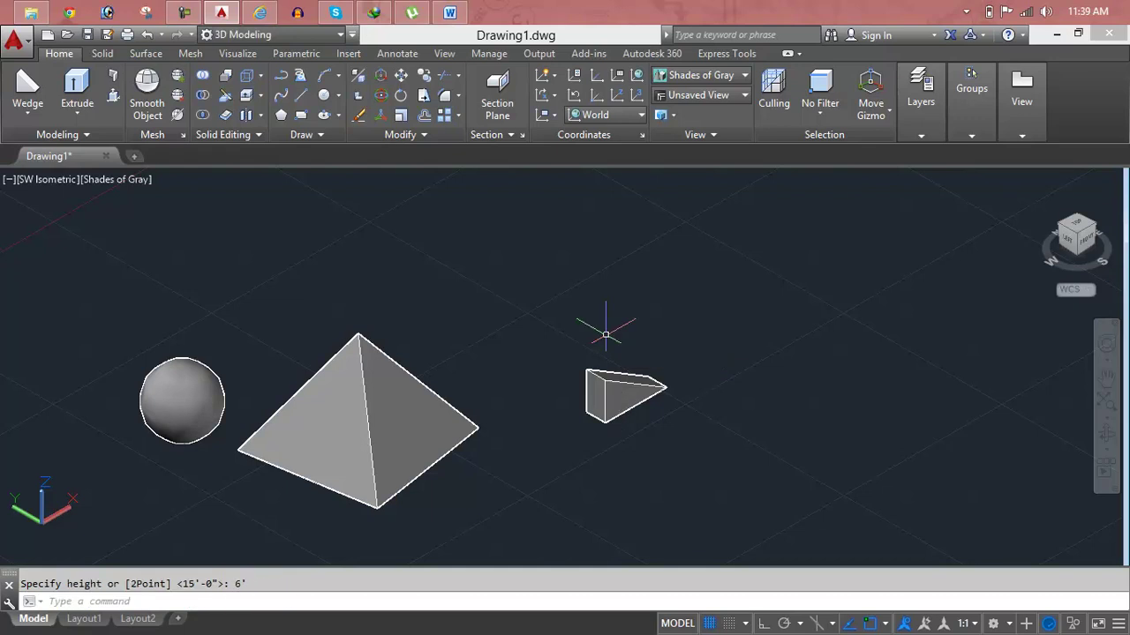
scroll(609, 393, up, 3)
scroll(574, 398, up, 1)
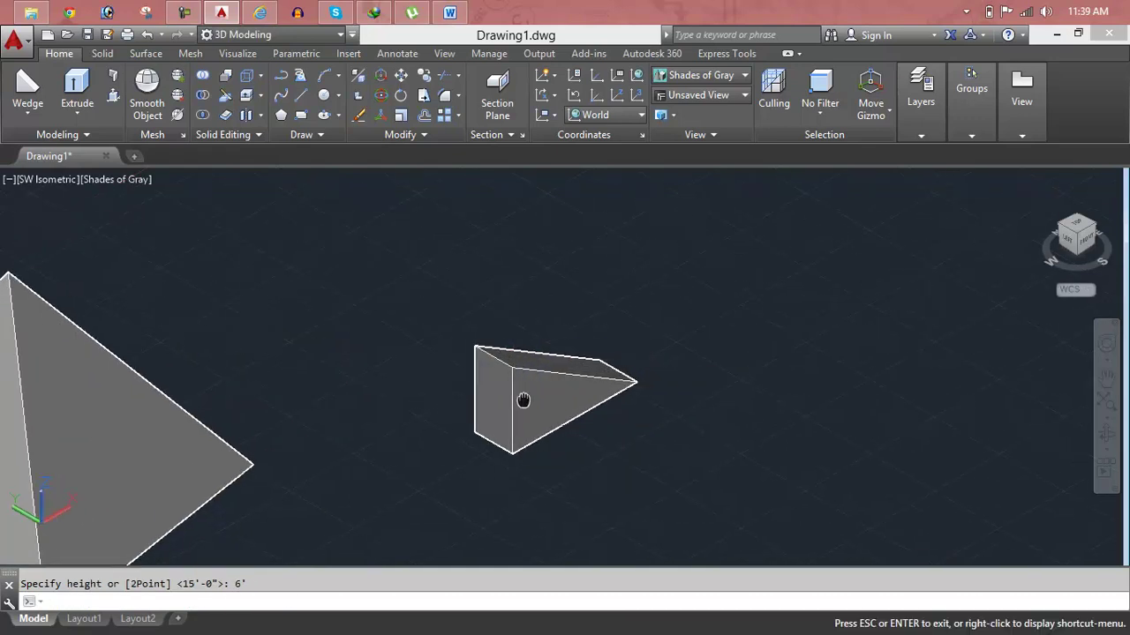
scroll(525, 399, up, 2)
- Delete the small wedge and pick the two corners of a new long, narrow wedge base
click(528, 365)
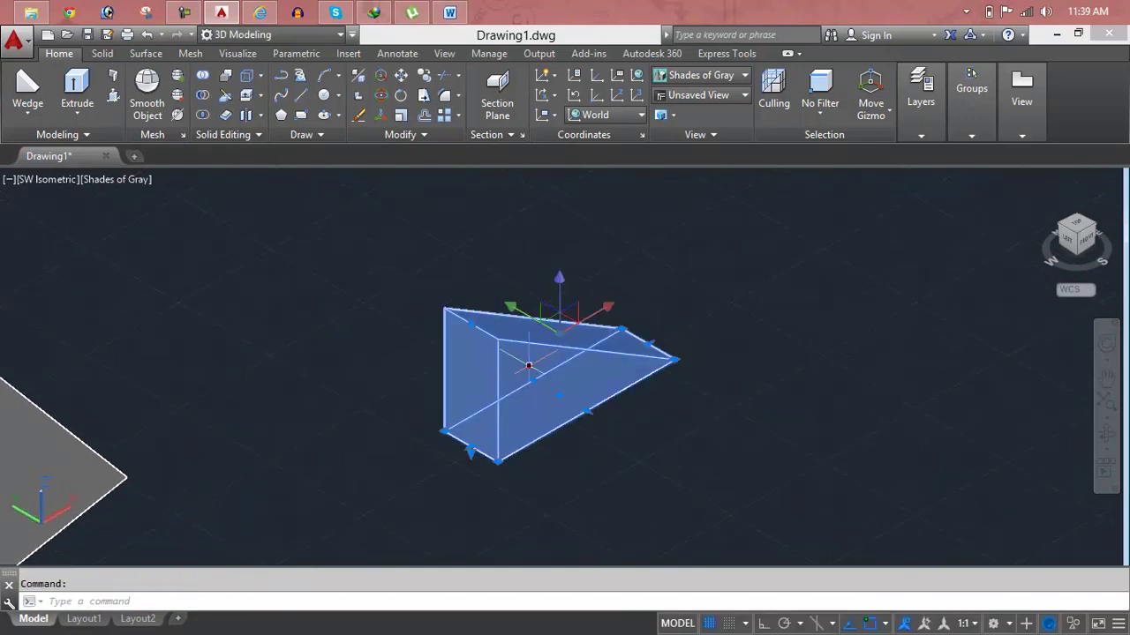
key(Delete)
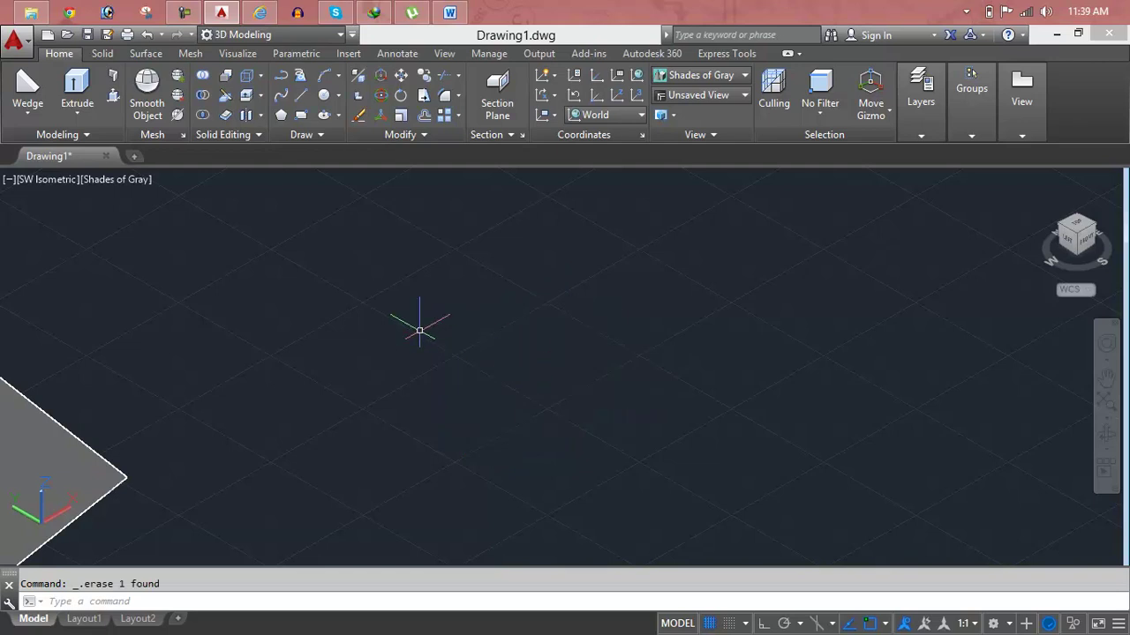
click(22, 108)
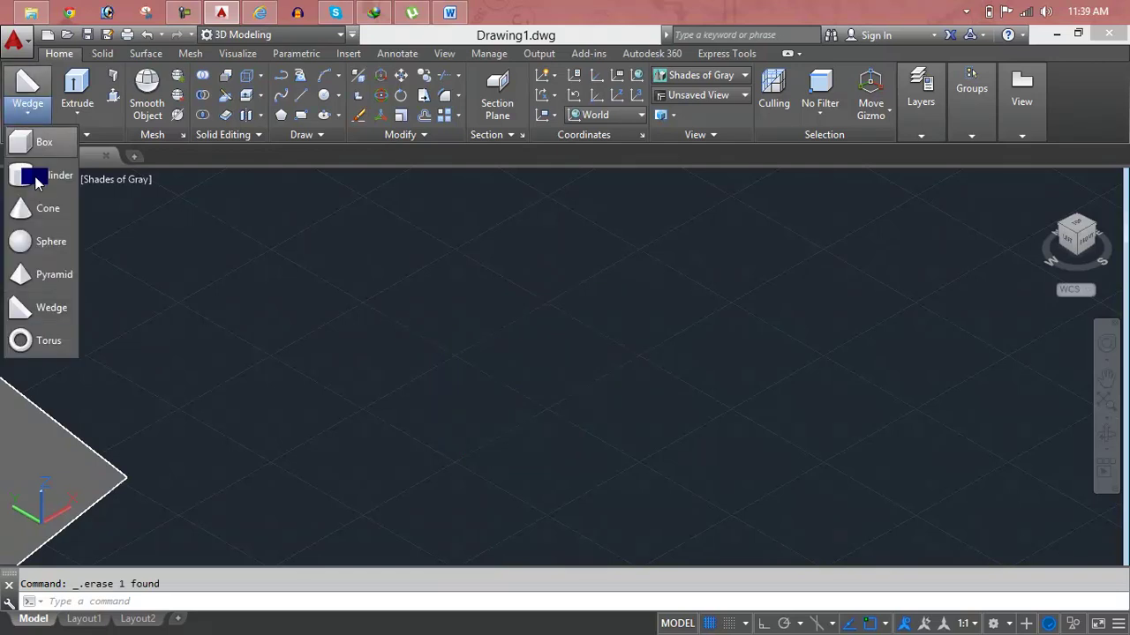
click(60, 315)
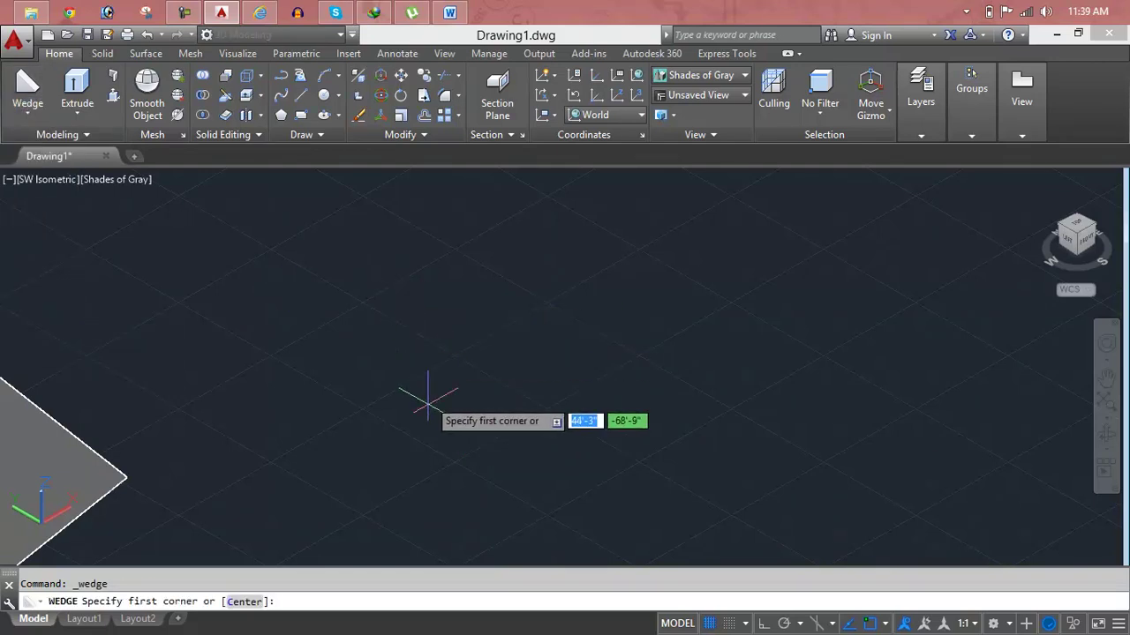
click(760, 306)
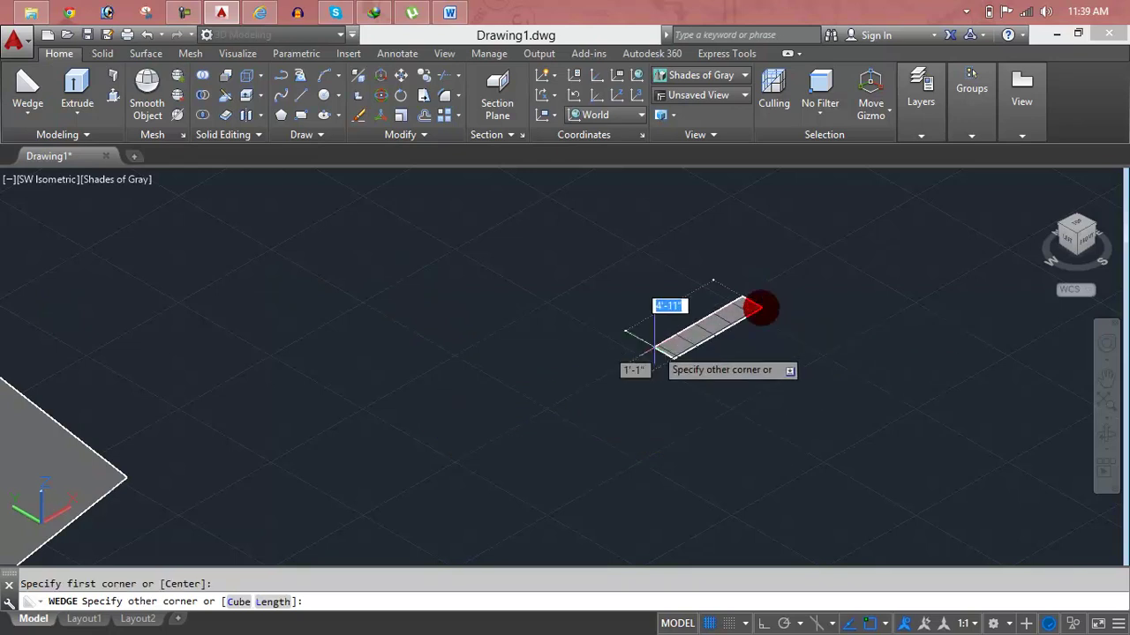
click(475, 428)
- Pull the new wedge up to a tall height and select it
middle_drag(663, 282, 577, 398)
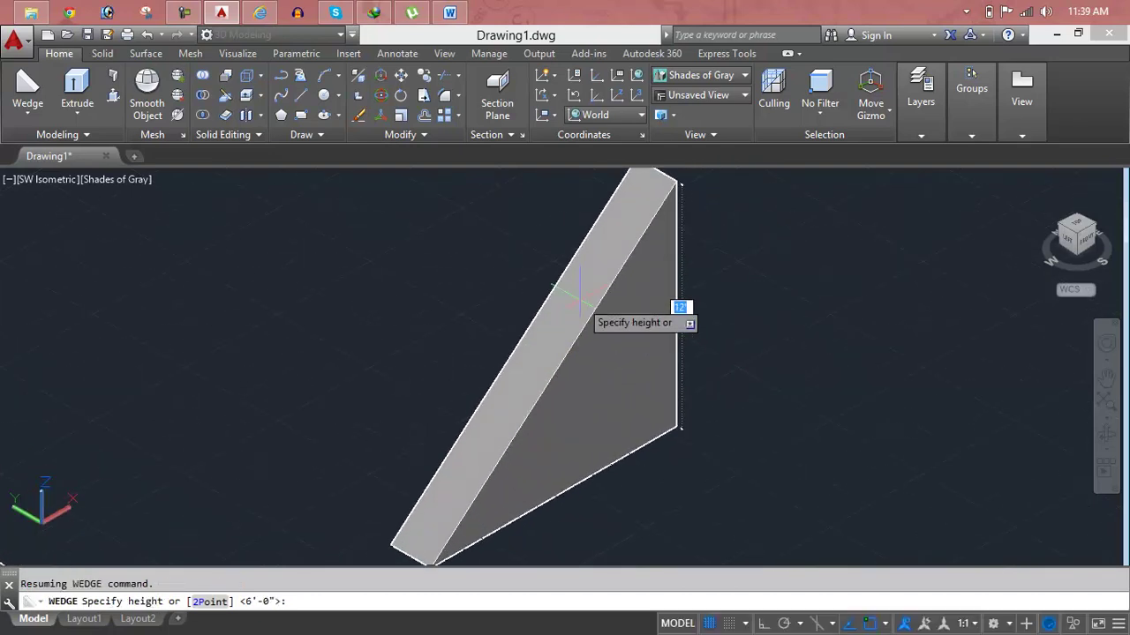
click(675, 316)
scroll(643, 310, down, 4)
middle_drag(642, 311, 639, 258)
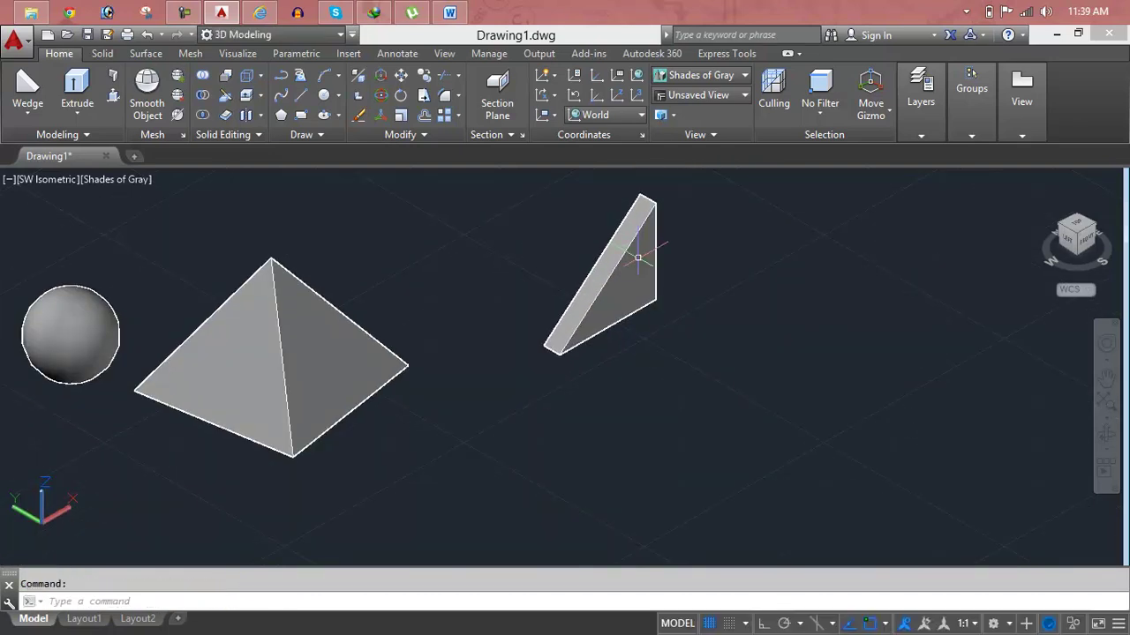
click(618, 262)
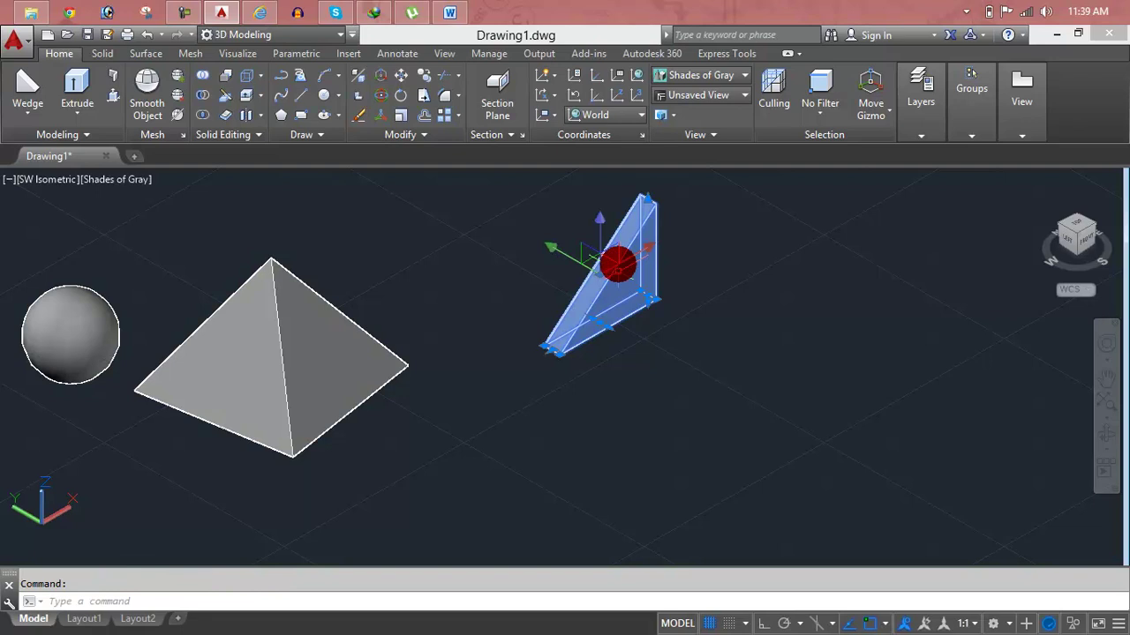
- Use the wedge's grips to shift it against the pyramid's right corner, then open the primitives list
click(639, 291)
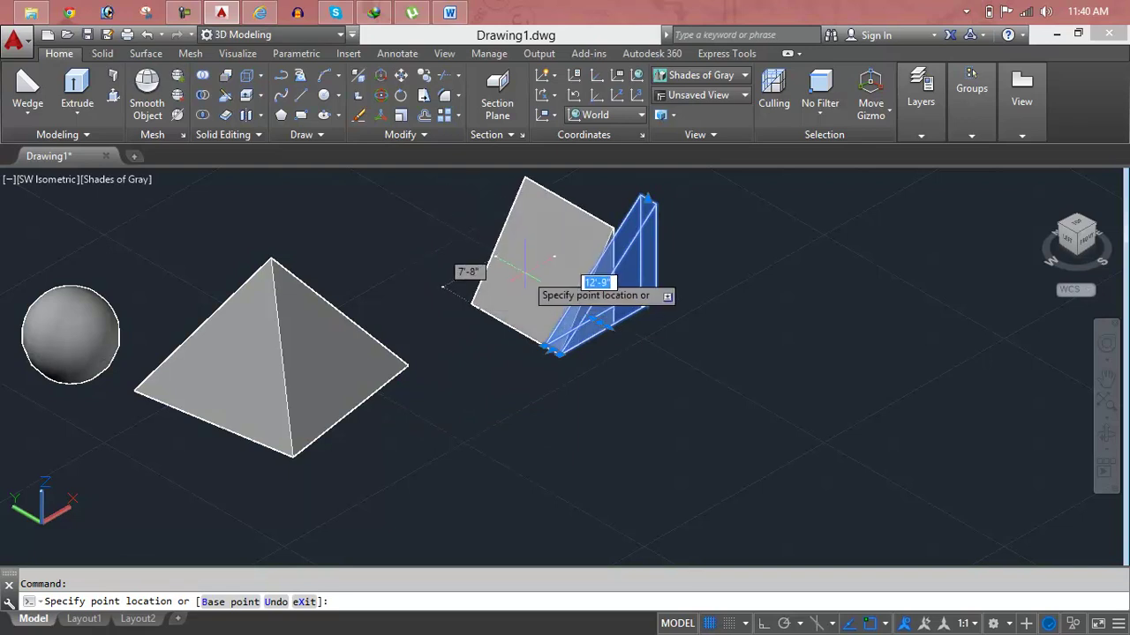
key(Escape)
click(599, 323)
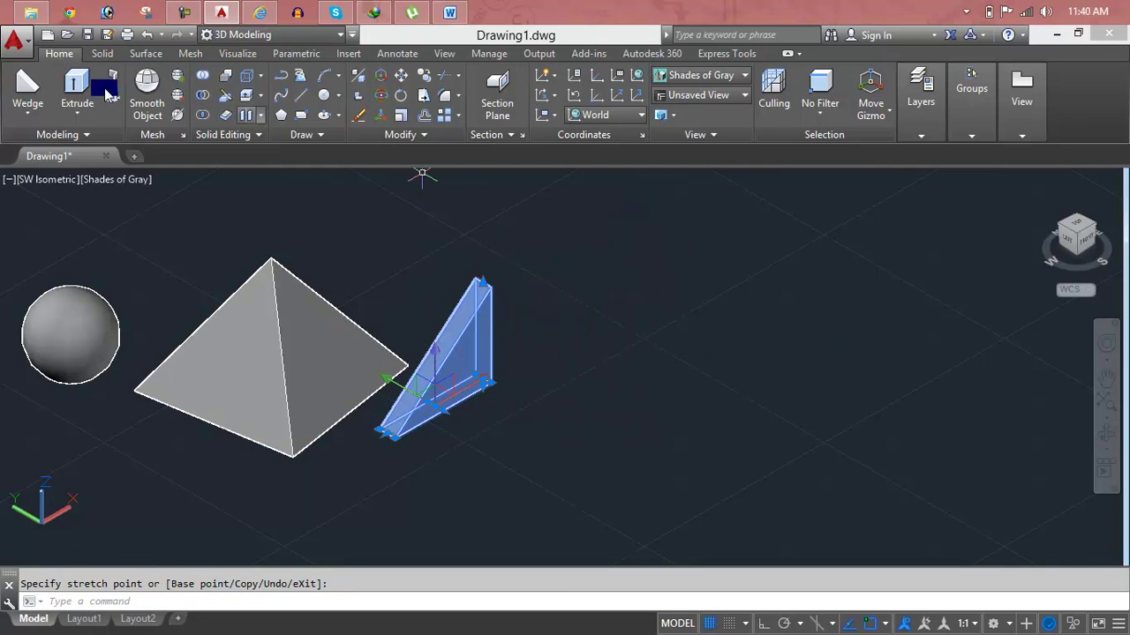
click(28, 117)
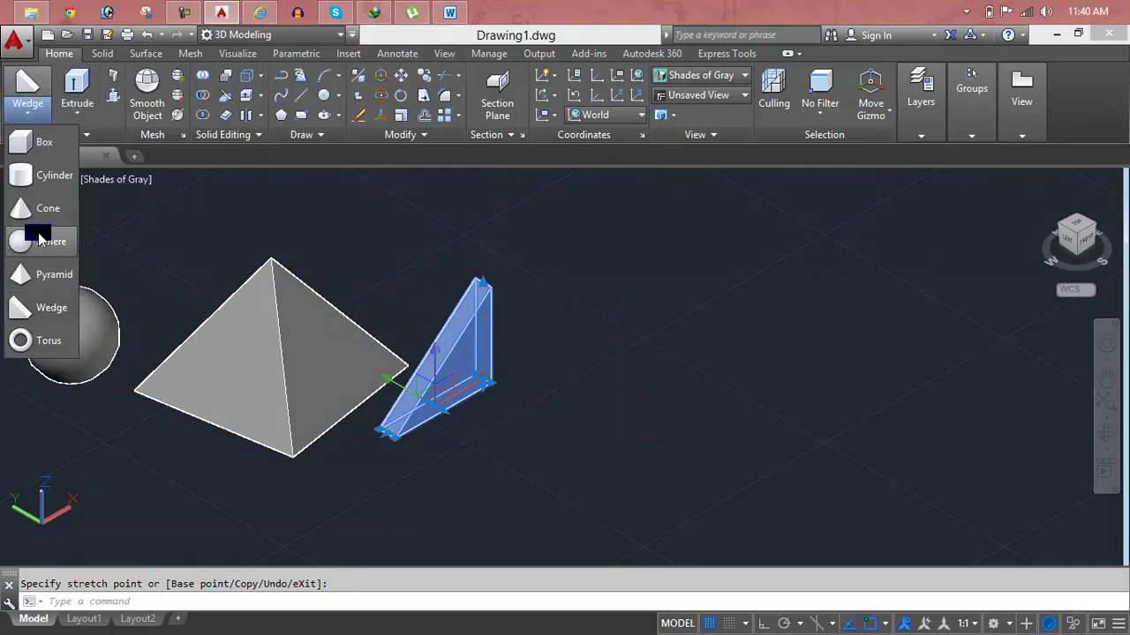
- Create a torus right of the wedge with a 20' diameter and 2' tube radius
click(44, 340)
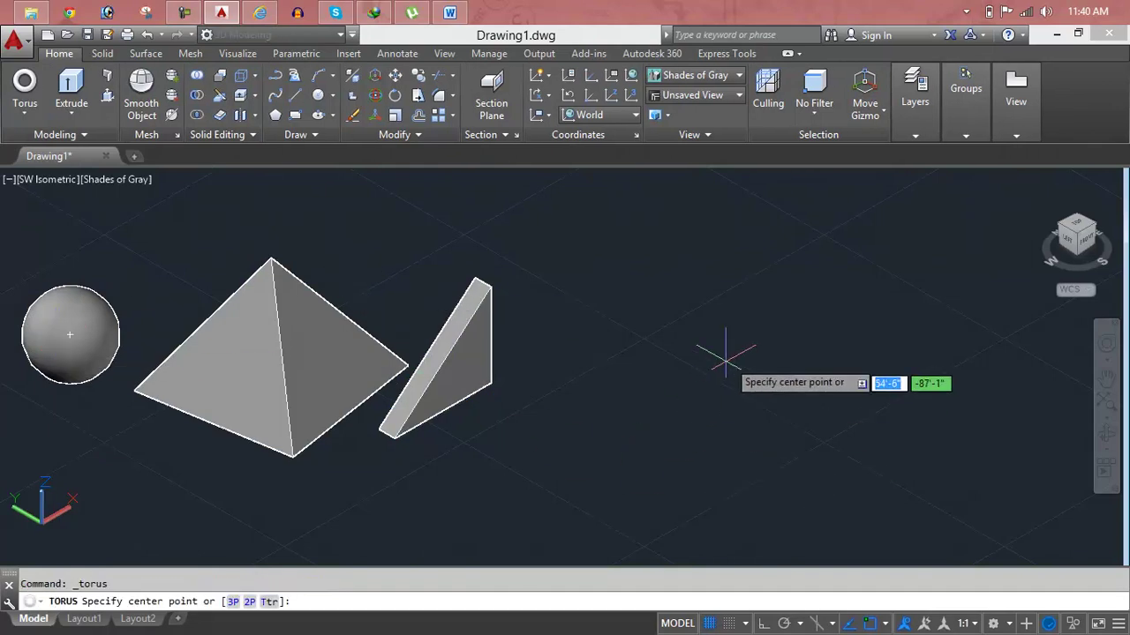
click(747, 345)
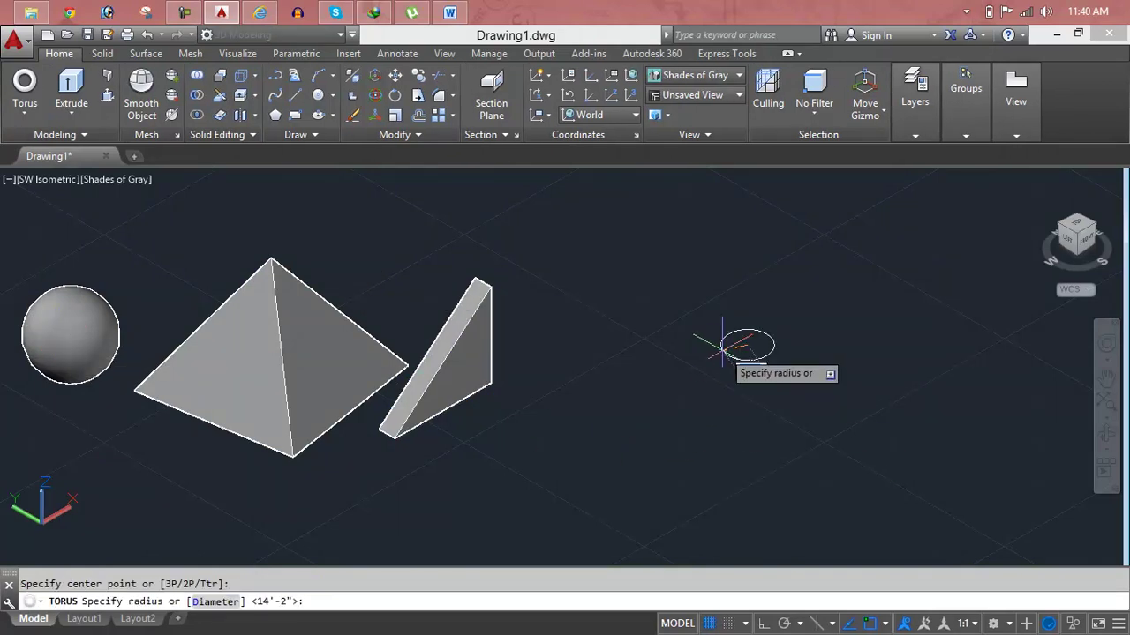
text(d)
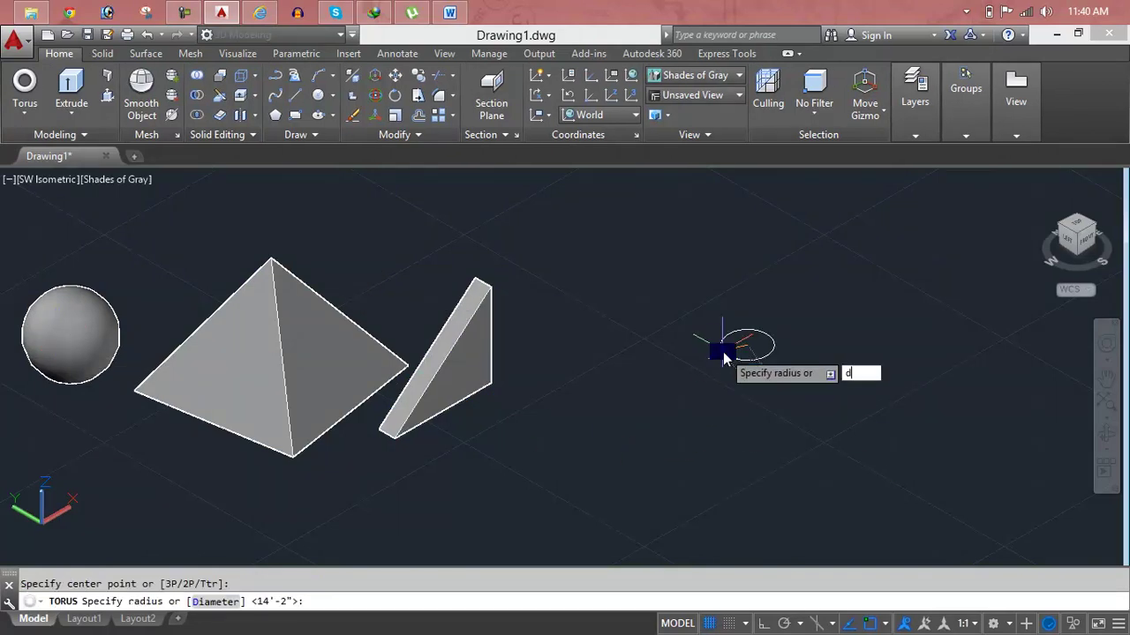
key(Return)
text(20)
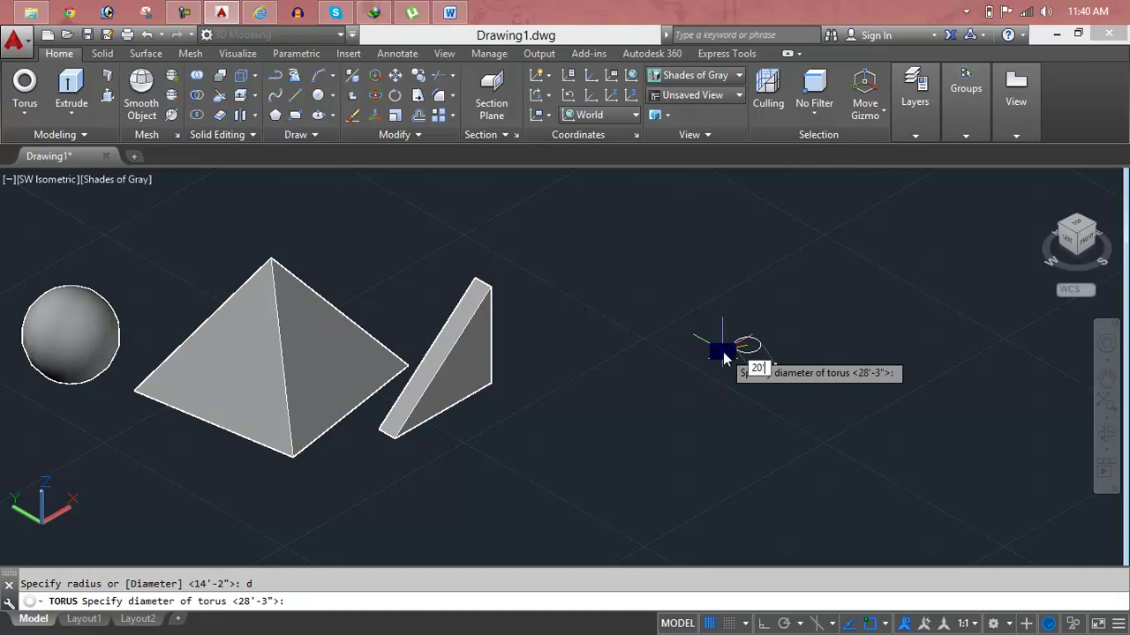
key(Return)
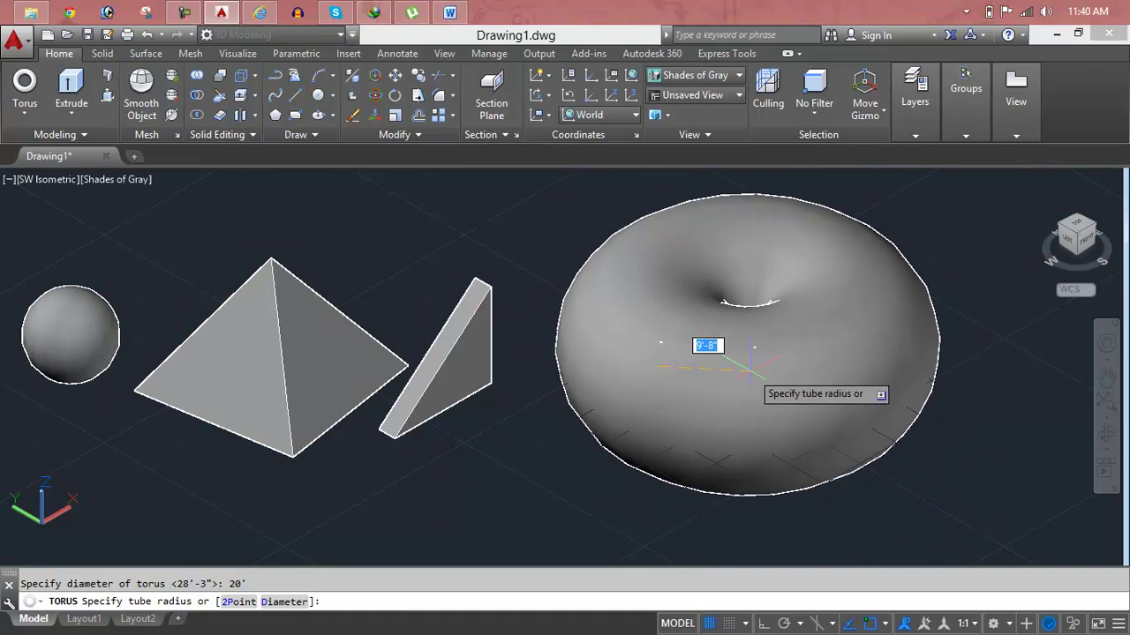
text(2)
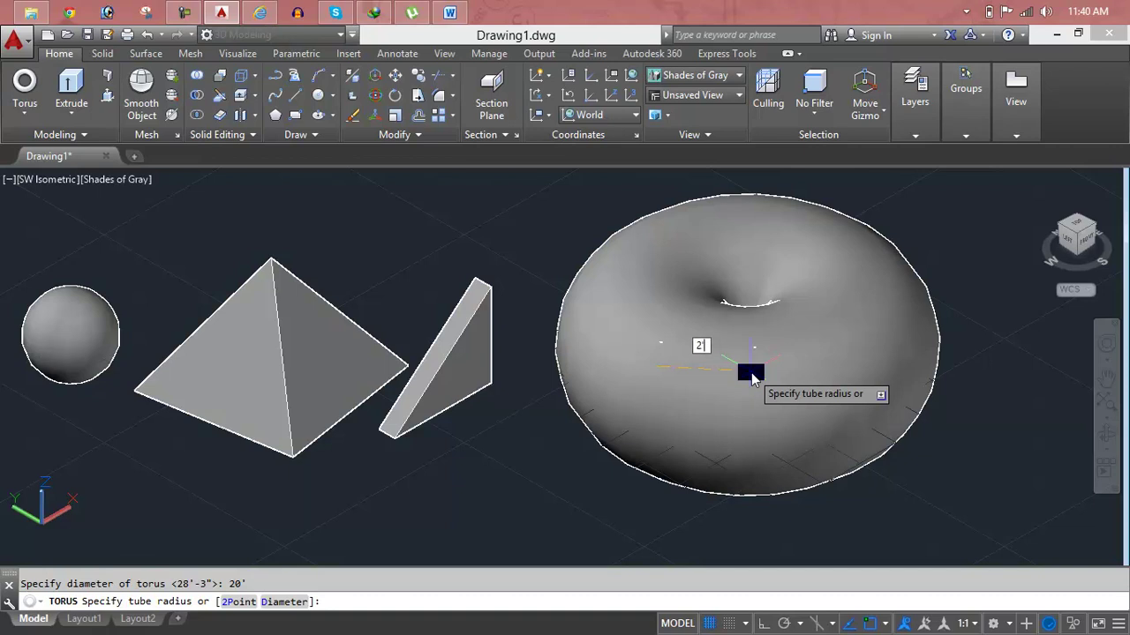
key(Return)
- Zoom and pan so the sphere, pyramid, wedge and torus are all in view
scroll(759, 291, up, 5)
scroll(756, 294, down, 2)
scroll(762, 285, down, 3)
middle_drag(765, 306, 473, 264)
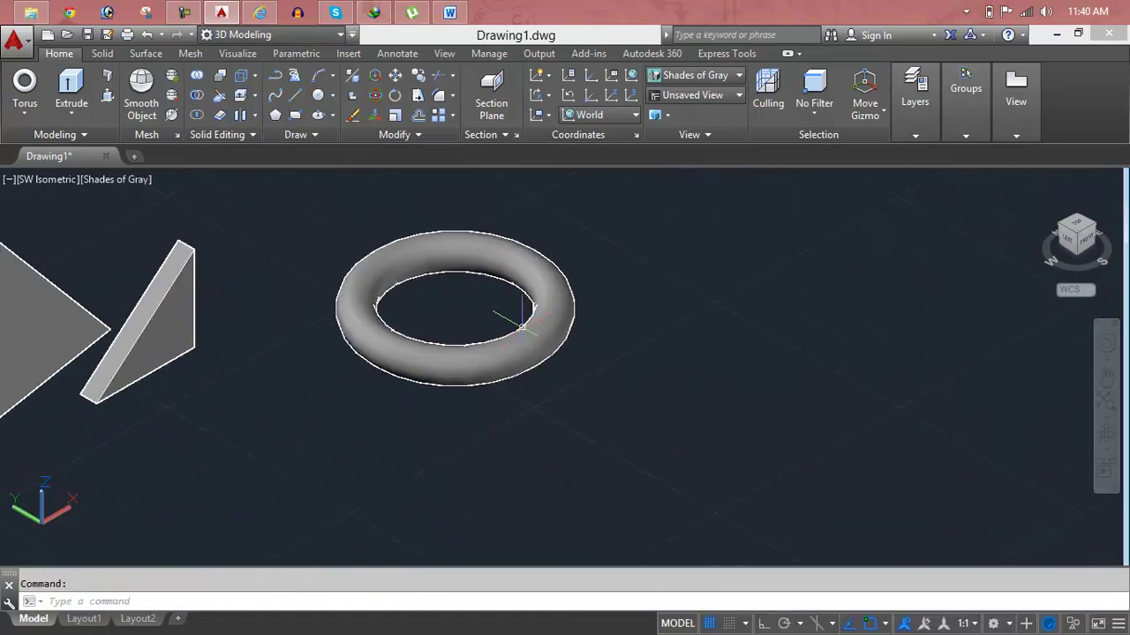
scroll(523, 327, down, 2)
scroll(522, 327, down, 2)
middle_drag(523, 329, 554, 316)
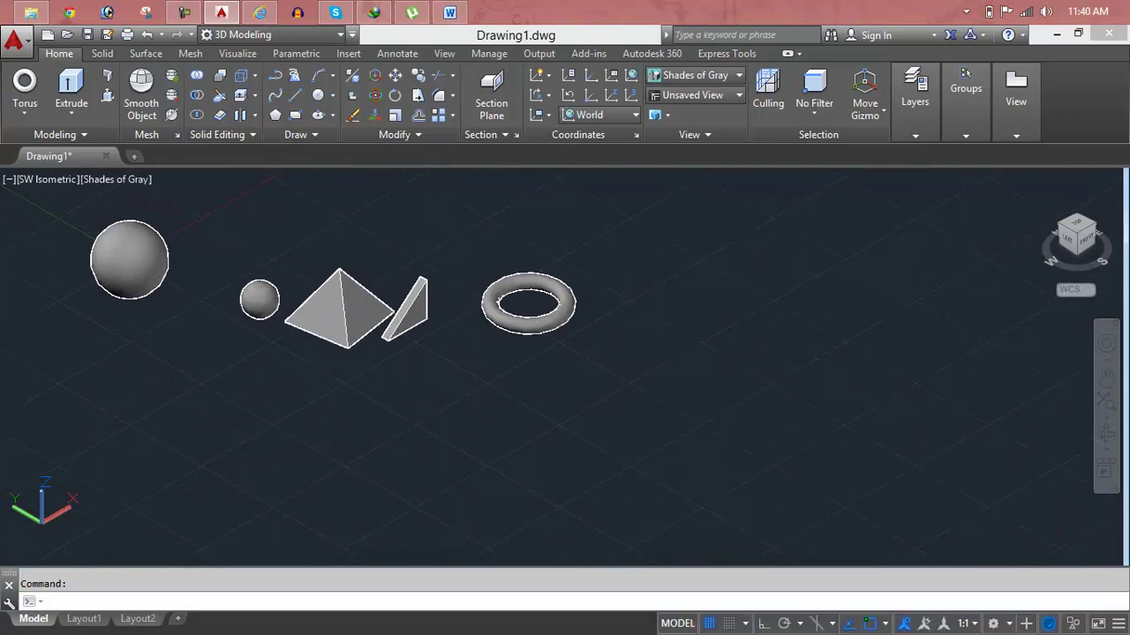
- Add a much larger torus with a thin tube to the right of the first torus
click(26, 112)
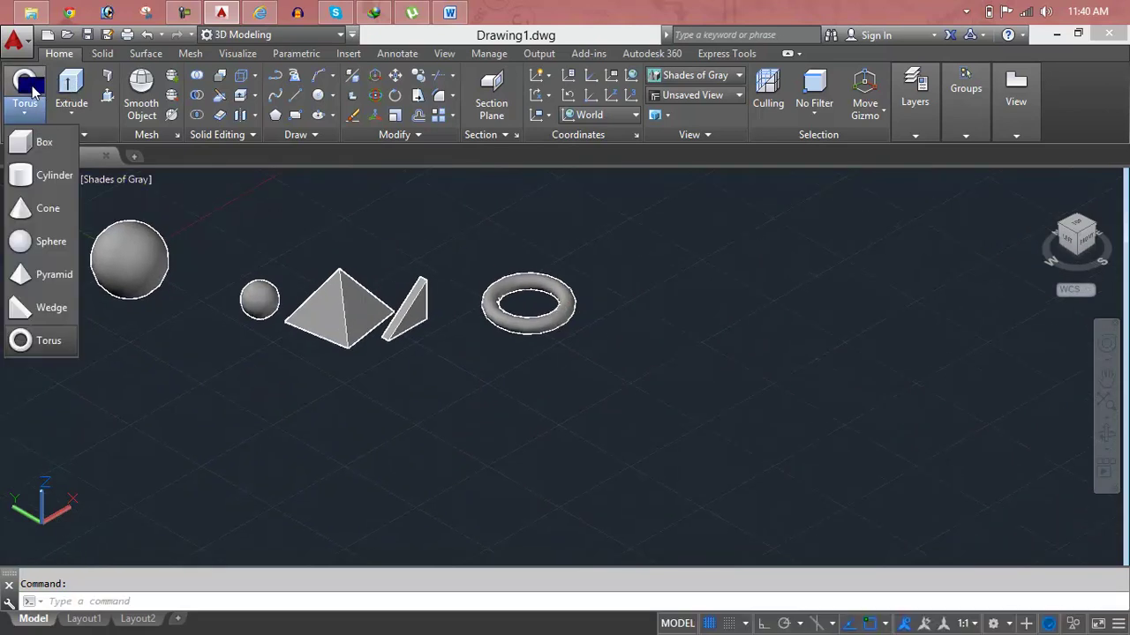
click(31, 88)
click(800, 381)
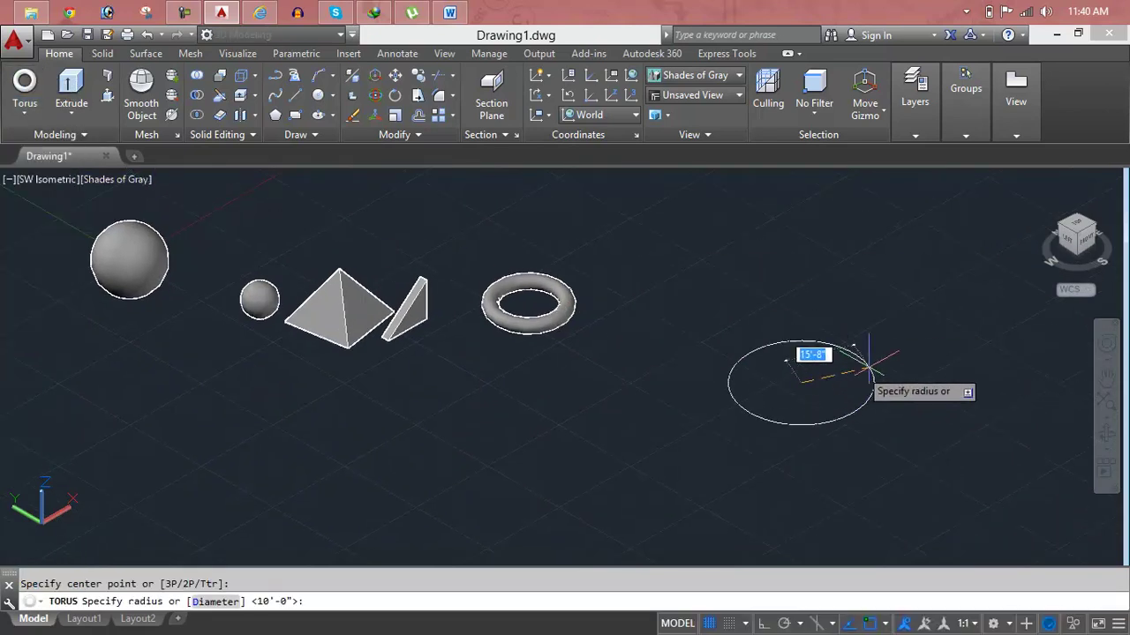
click(968, 340)
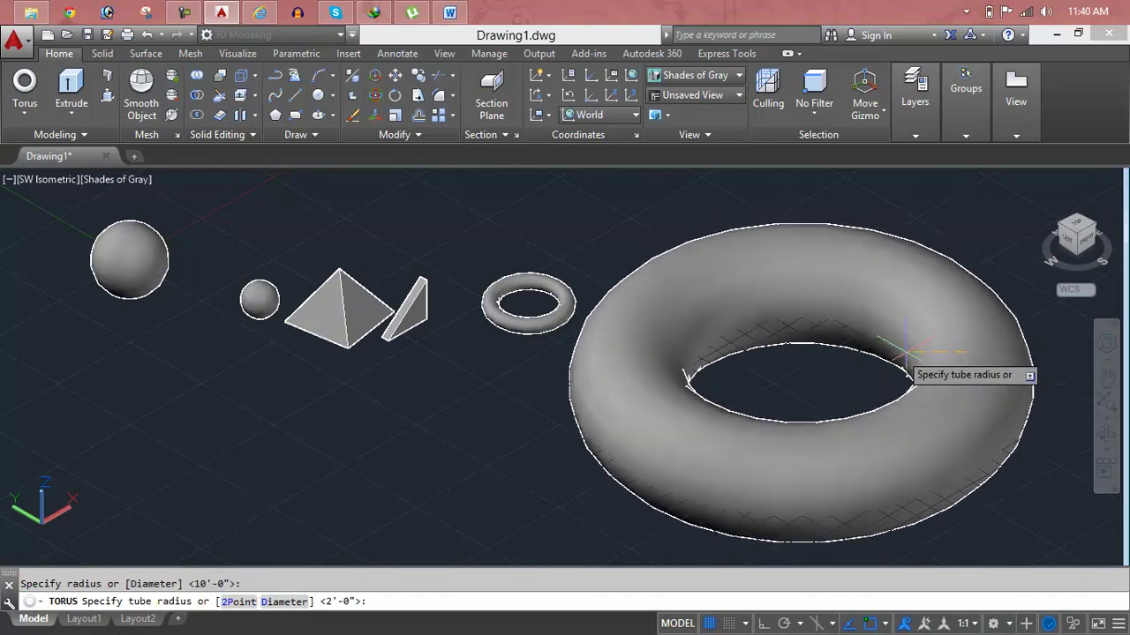
click(940, 351)
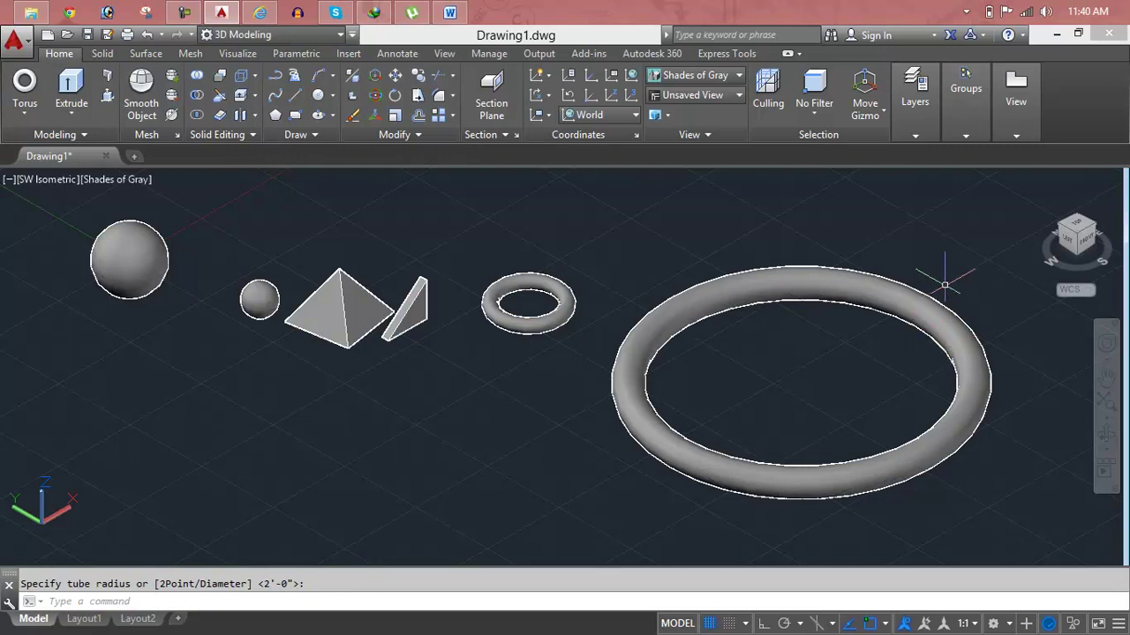
- Pan and zoom to recentre the view on all the shapes
scroll(944, 285, down, 3)
middle_drag(944, 285, 822, 285)
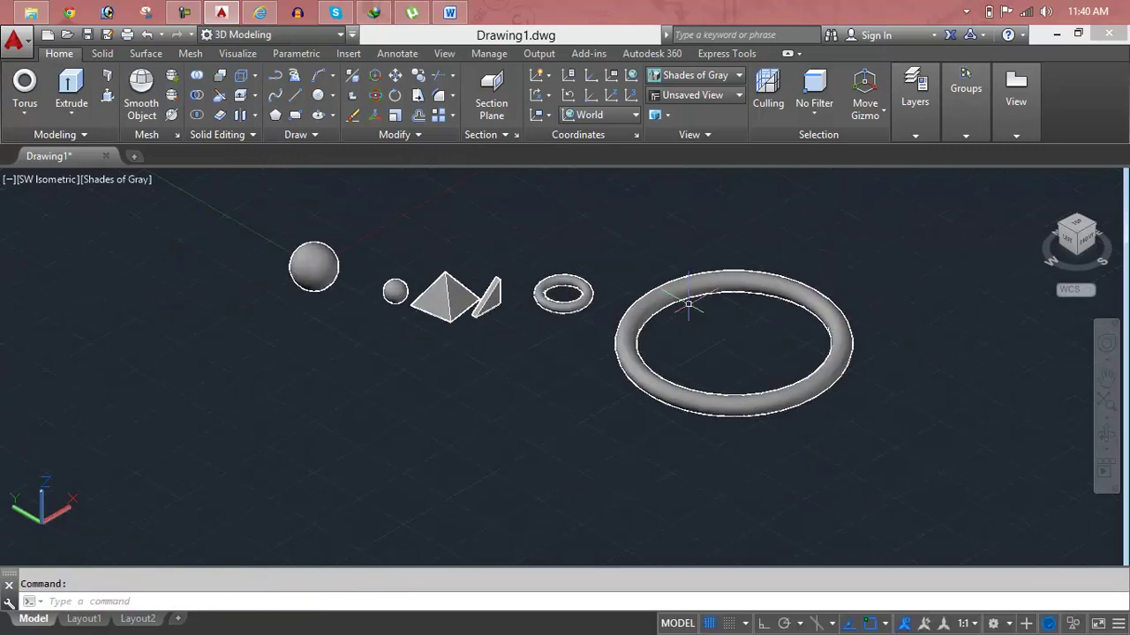
scroll(679, 305, up, 3)
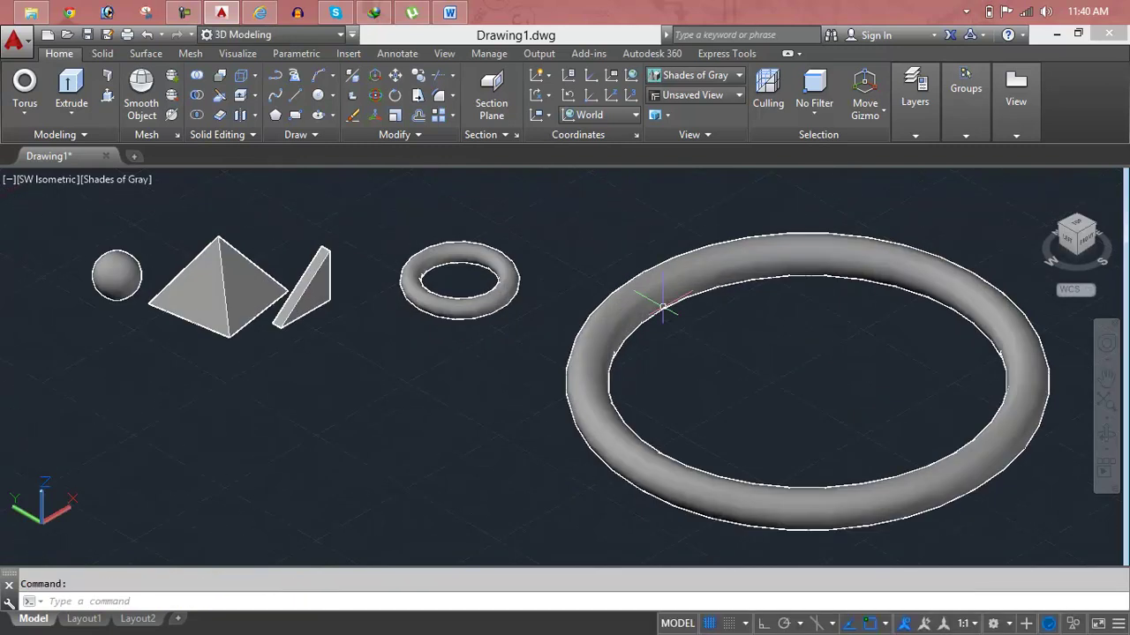
click(13, 115)
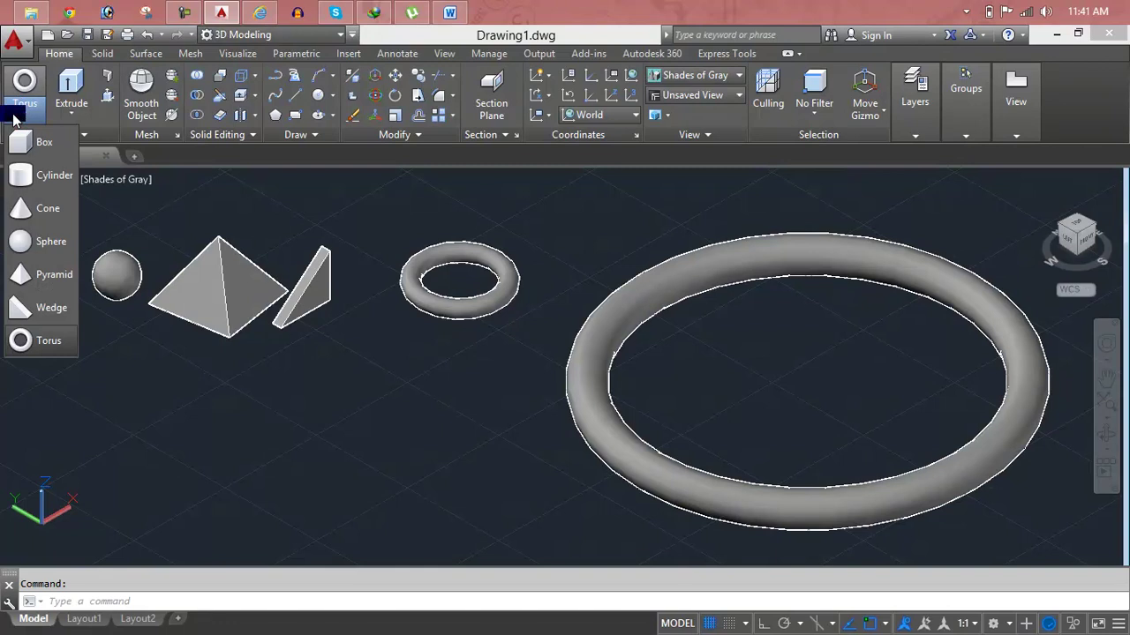
click(633, 234)
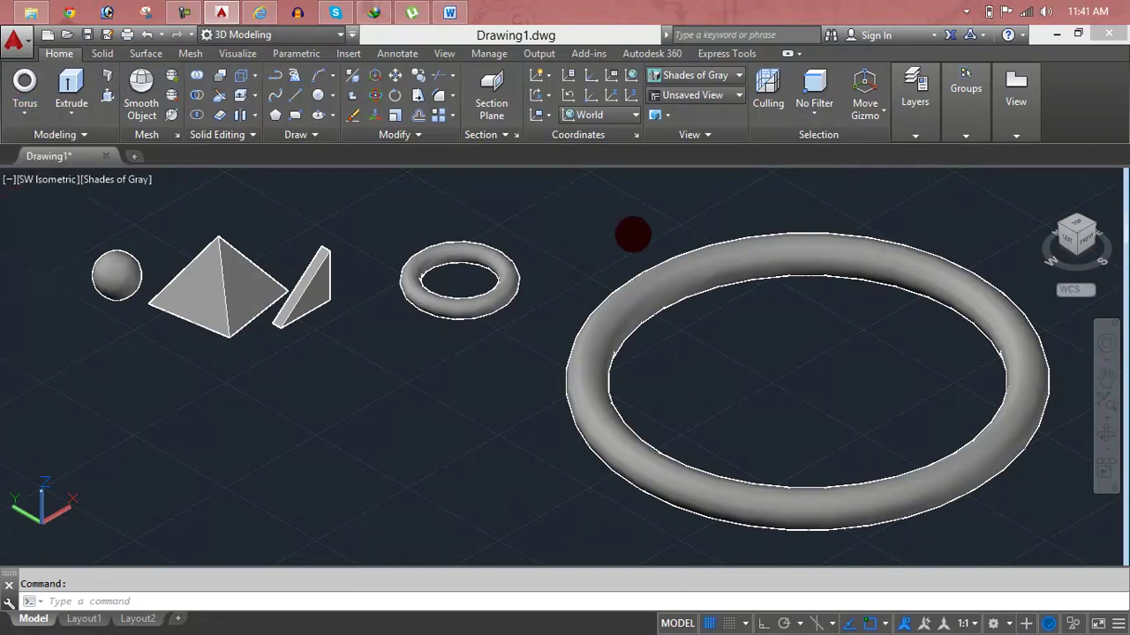
scroll(633, 235, down, 4)
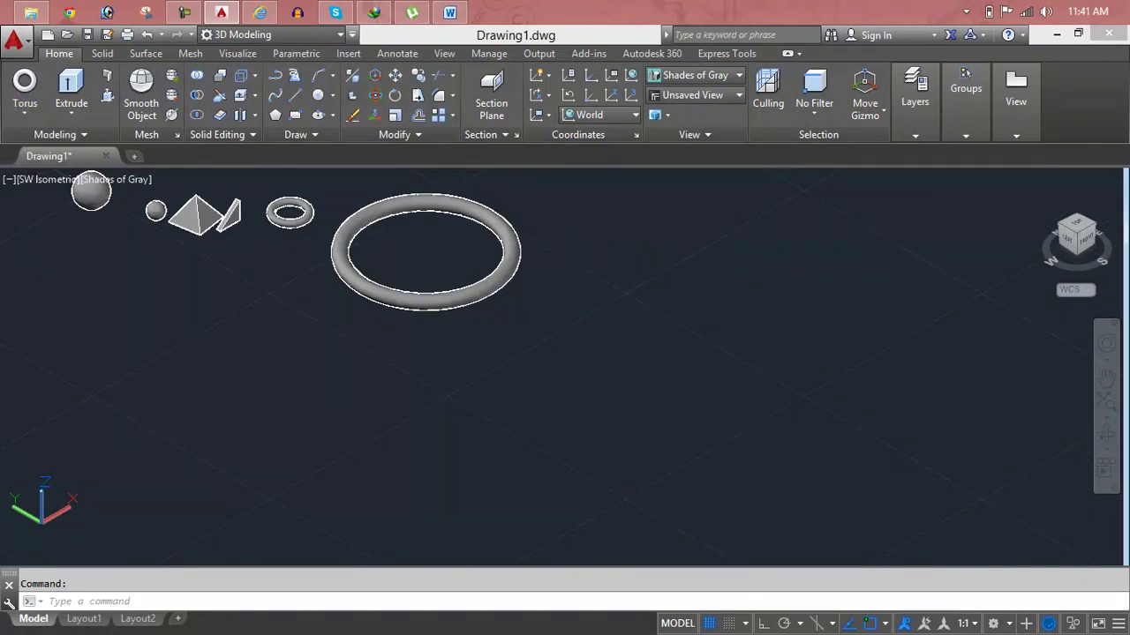
middle_drag(569, 262, 719, 318)
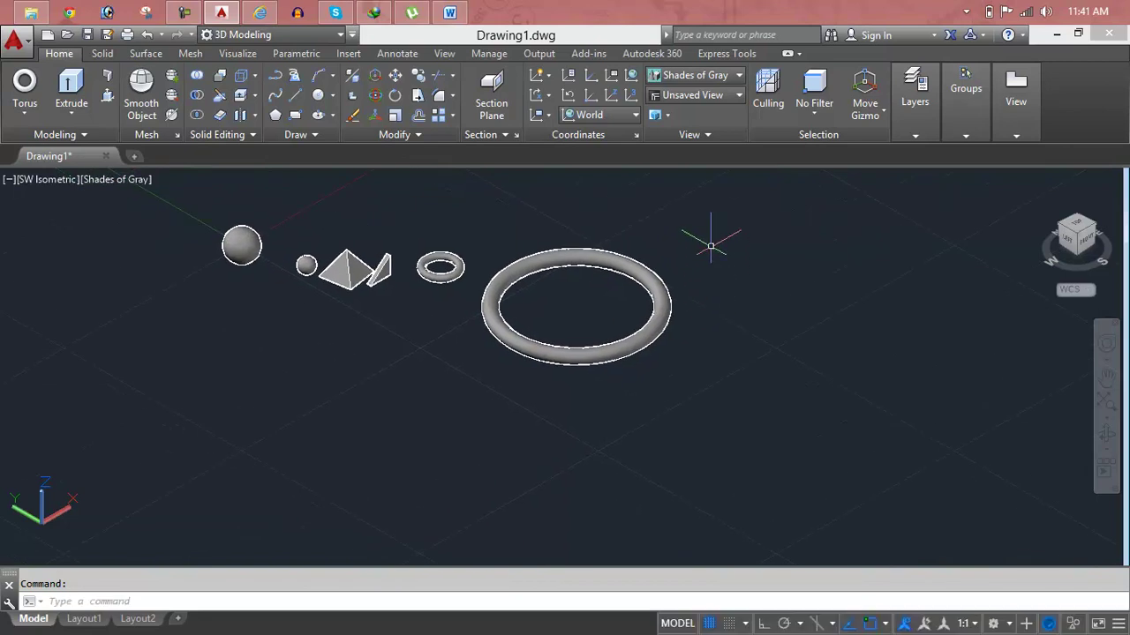
scroll(542, 276, up, 3)
scroll(565, 304, up, 1)
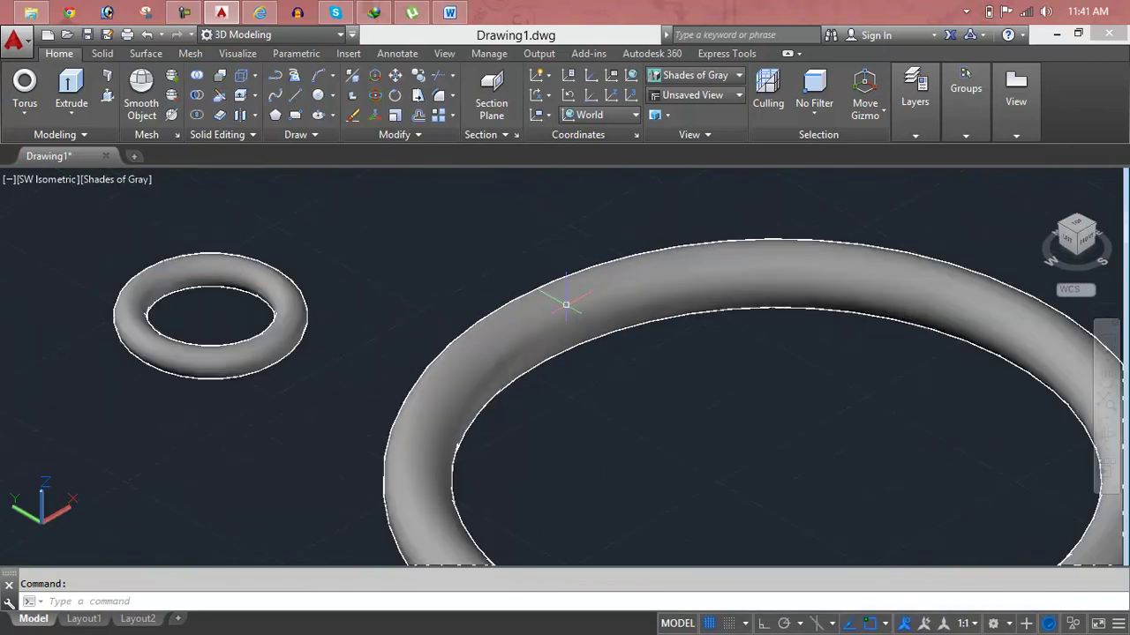
scroll(566, 305, down, 4)
mouse_move(552, 308)
middle_down()
mouse_move(429, 282)
mouse_move(582, 318)
middle_up()
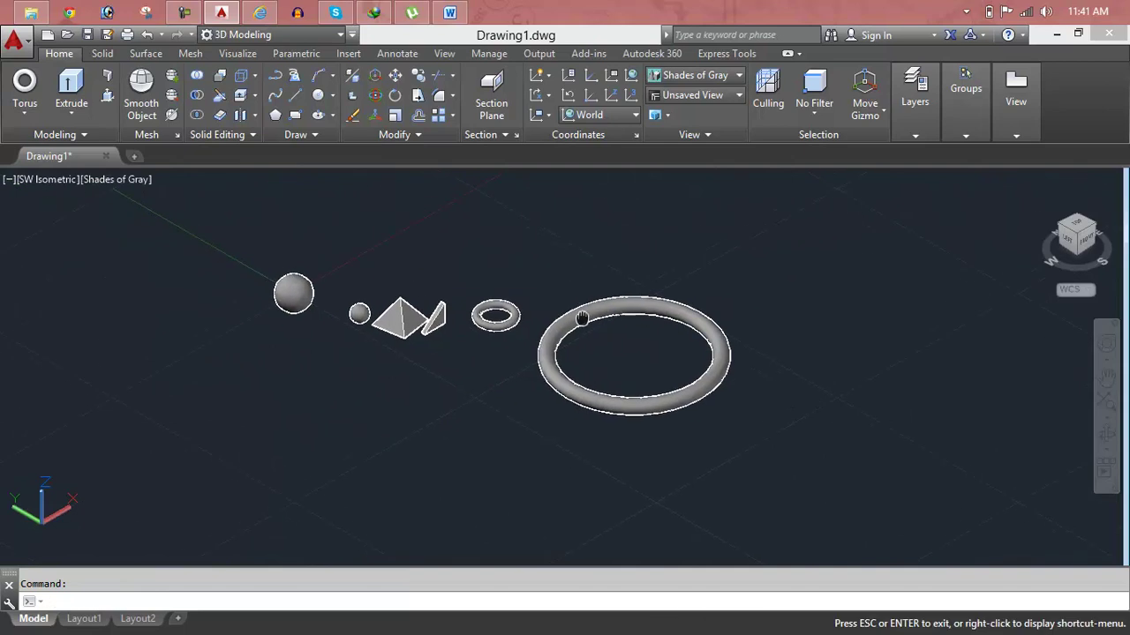
key(Escape)
- Window-select all six solids and delete them, then dismiss the Extrude drop-down
click(739, 272)
click(204, 432)
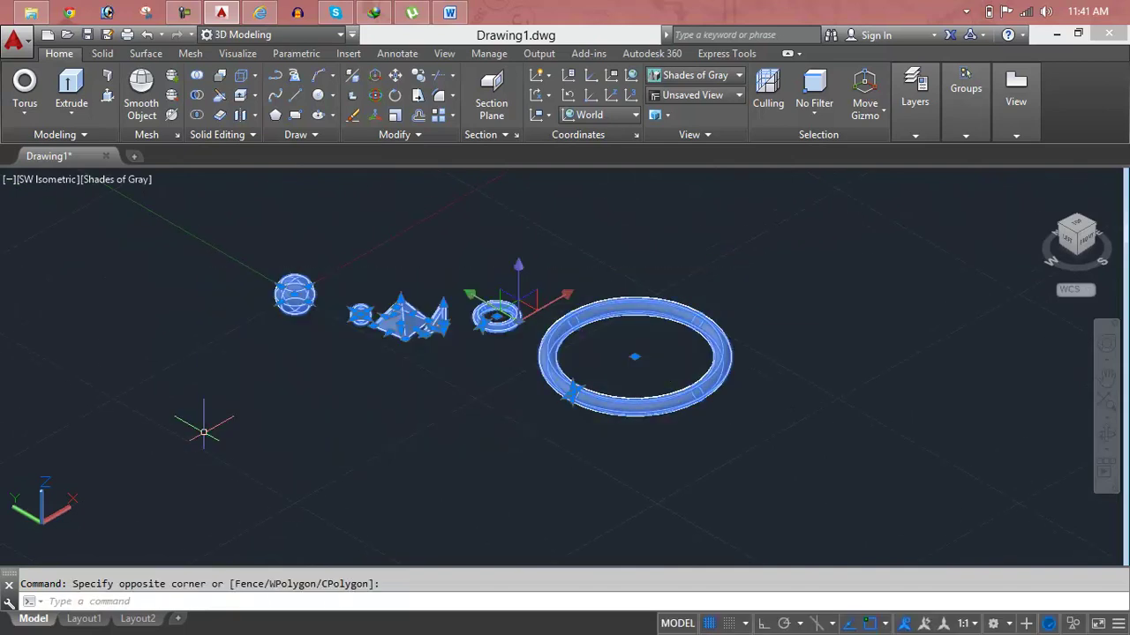
key(Delete)
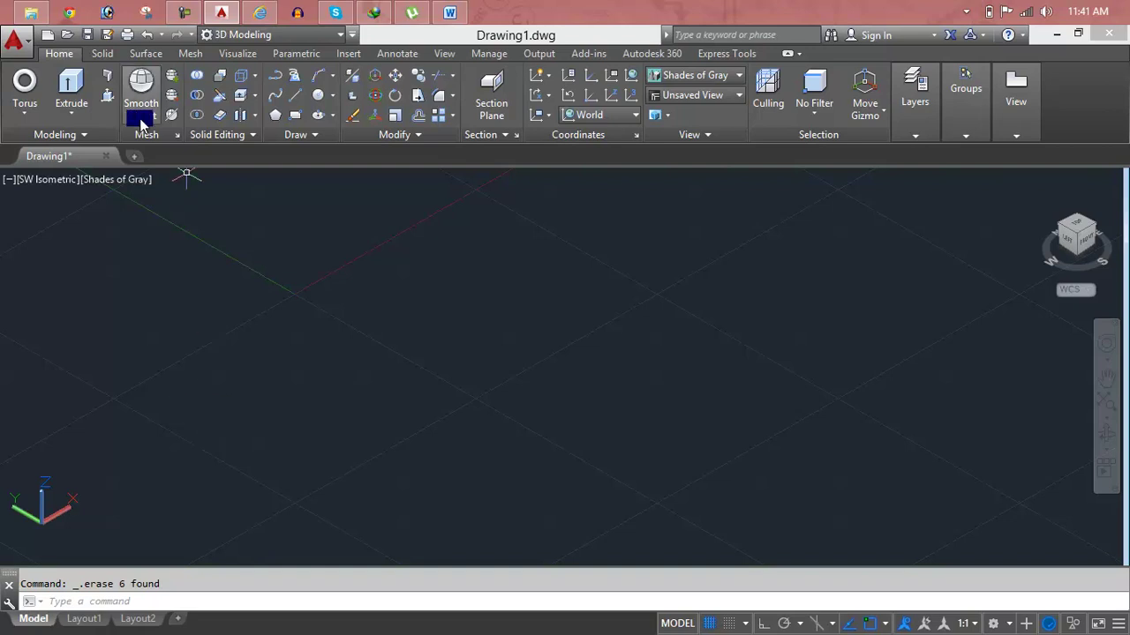
click(76, 118)
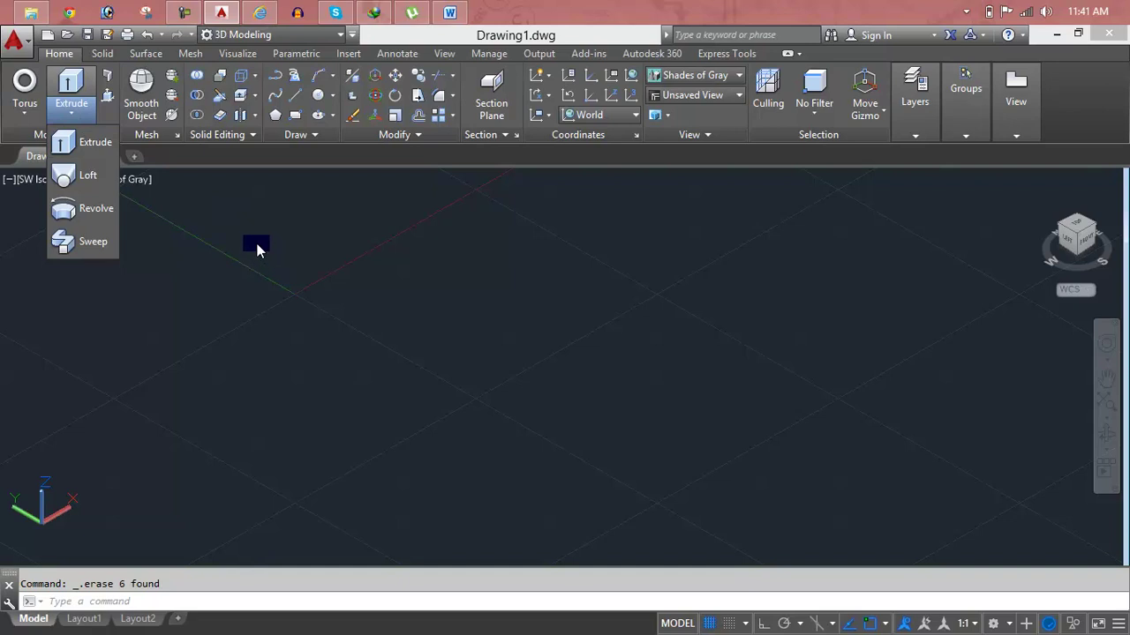
key(Escape)
key(Escape)
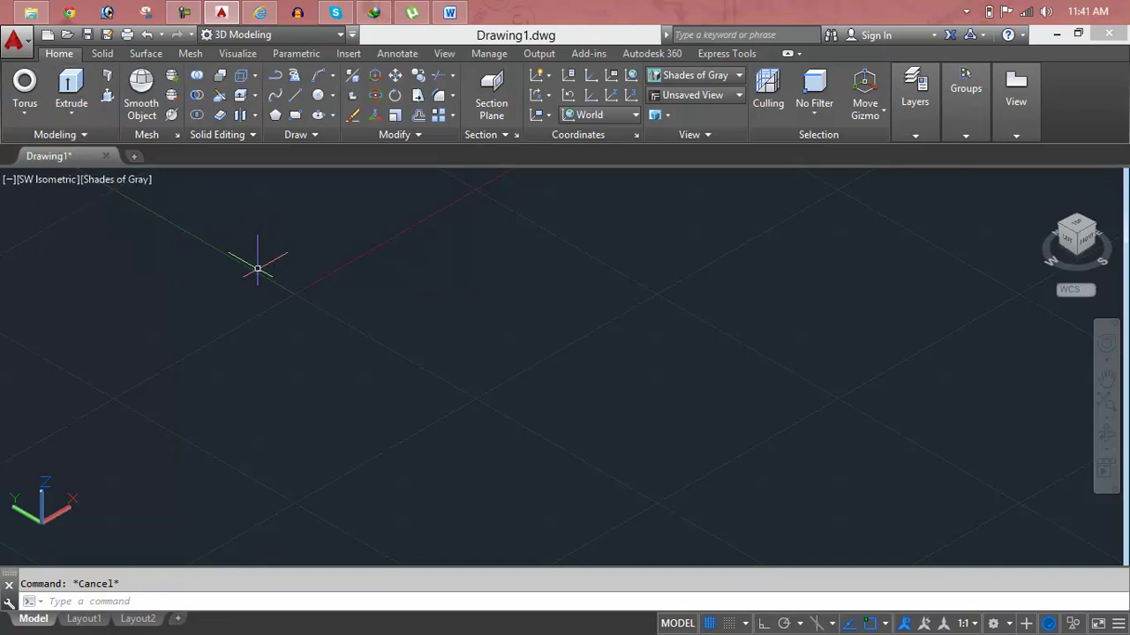